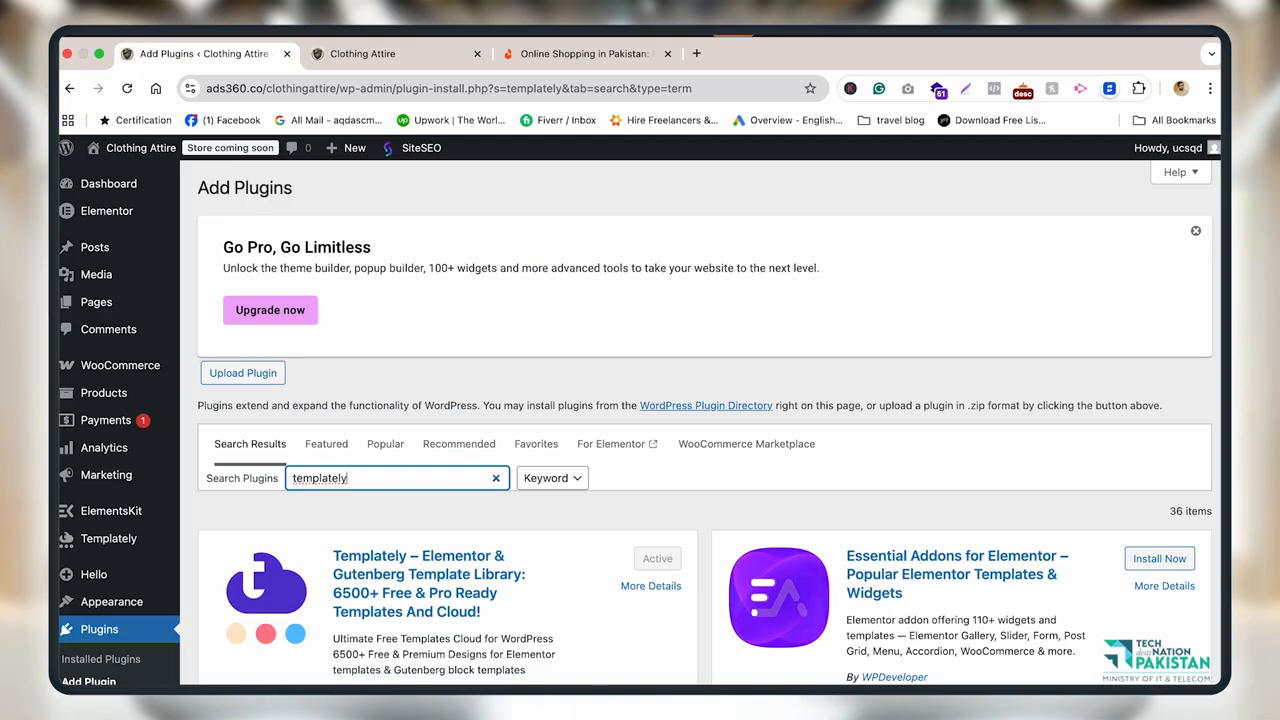
Open Templately's Theme Builder and show only the header templates
{"action": "scroll", "coordinate": [760, 145], "scroll_direction": "down", "scroll_amount": 3}
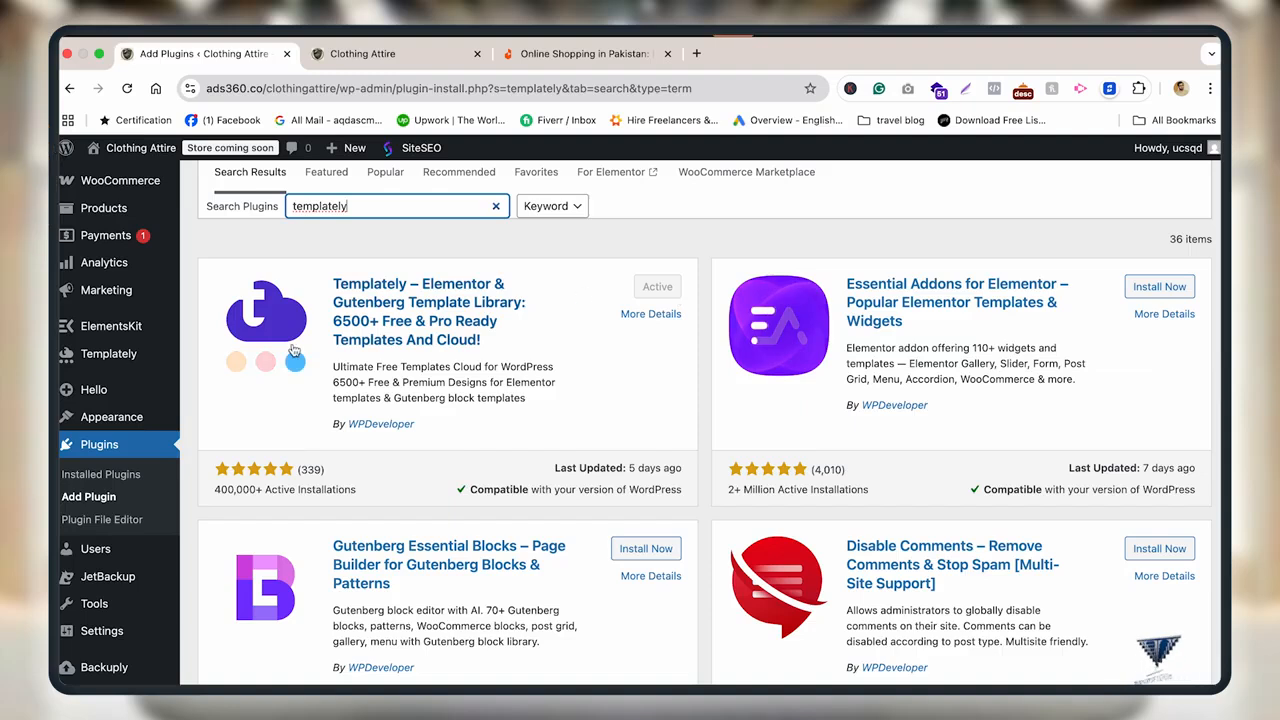
{"action": "mouse_move", "coordinate": [116, 359]}
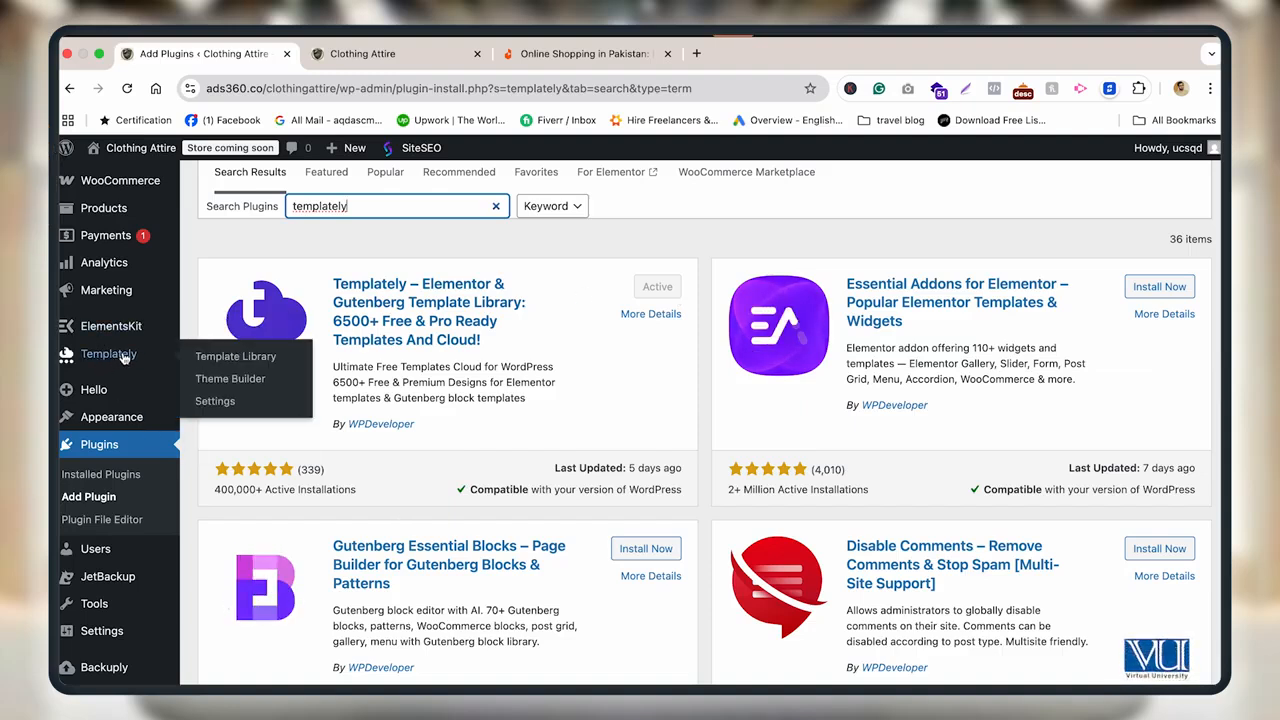
{"action": "left_click", "coordinate": [231, 380]}
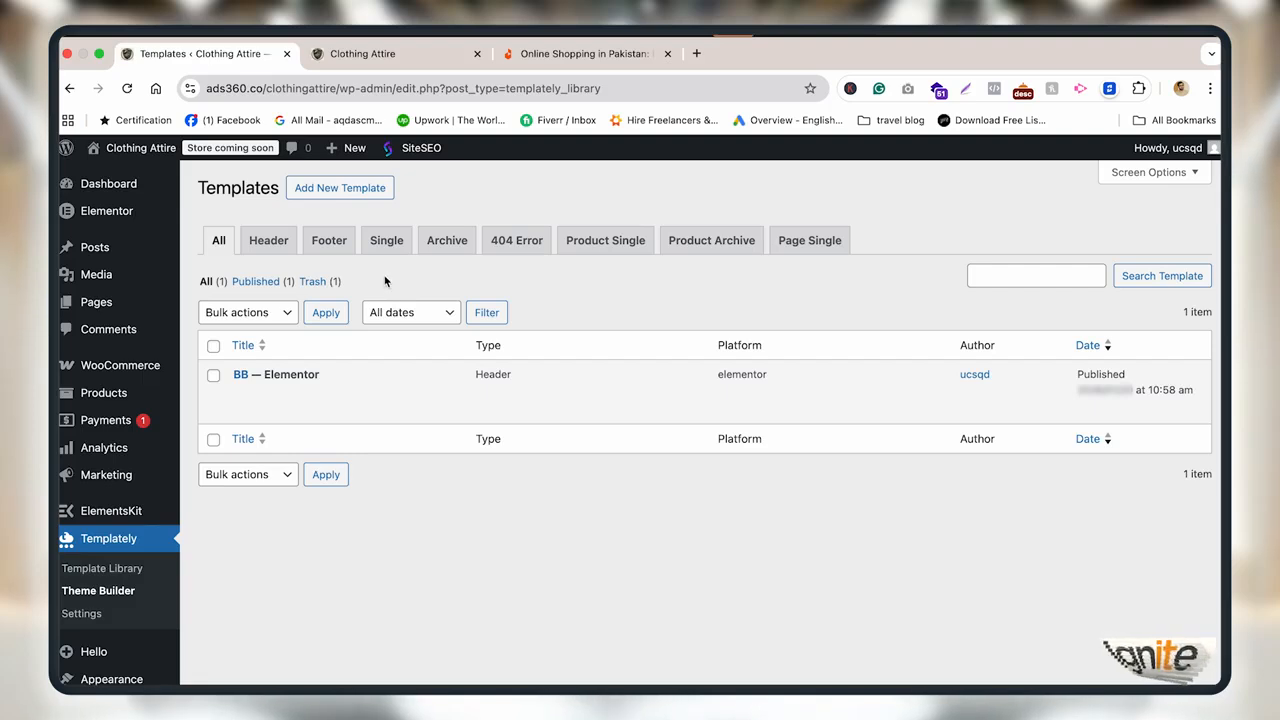
{"action": "left_click", "coordinate": [277, 245]}
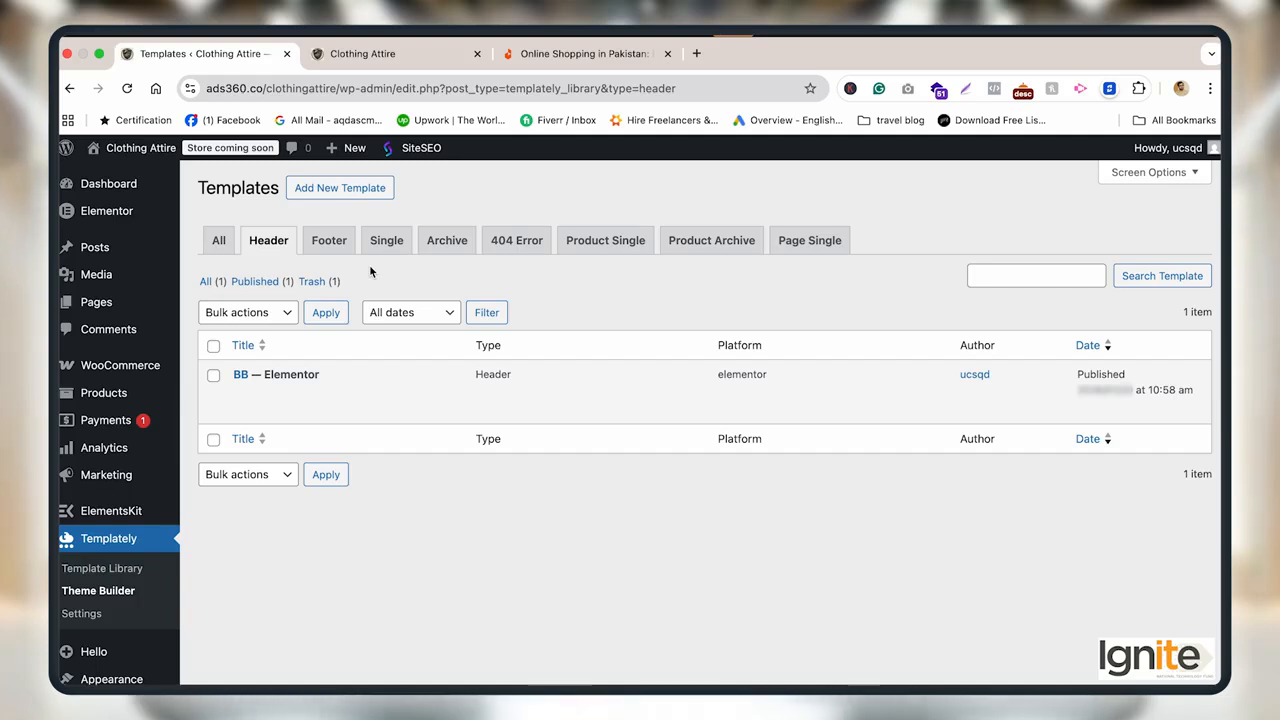
Create a new Elementor template of type Header named "Clothingattire" and open it in the editor
{"action": "left_click", "coordinate": [340, 188]}
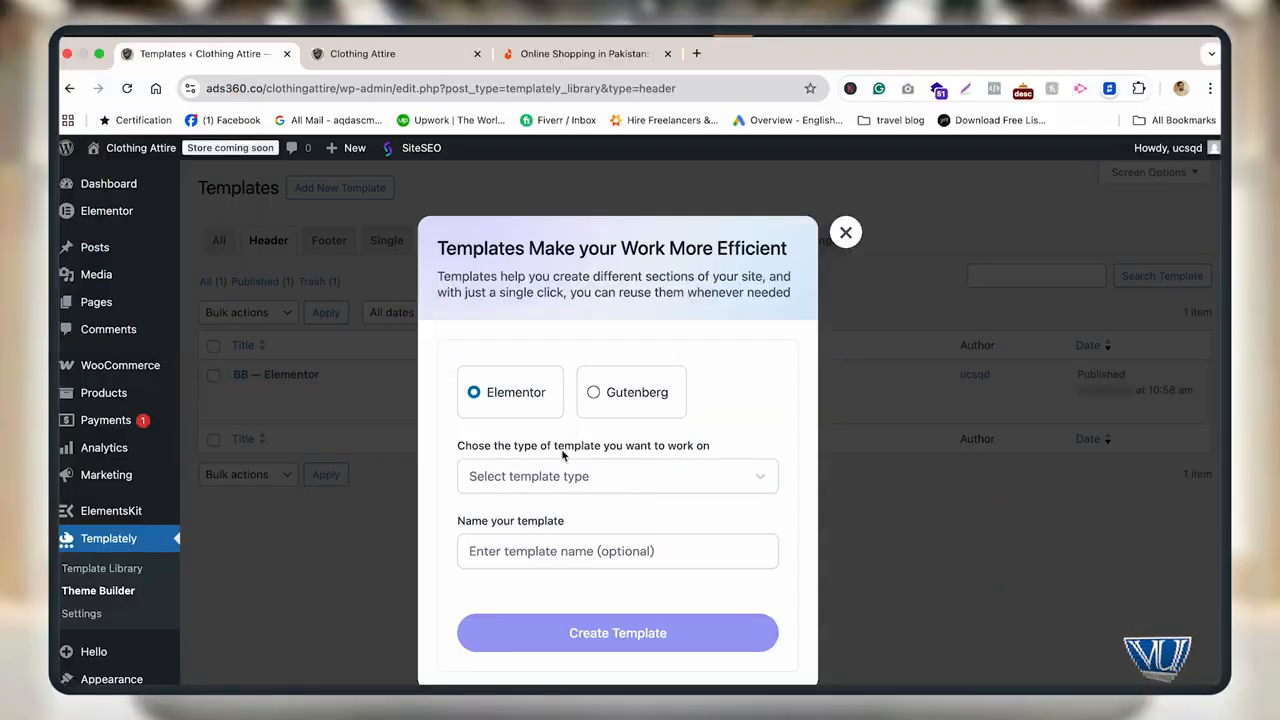
{"action": "left_click", "coordinate": [563, 477]}
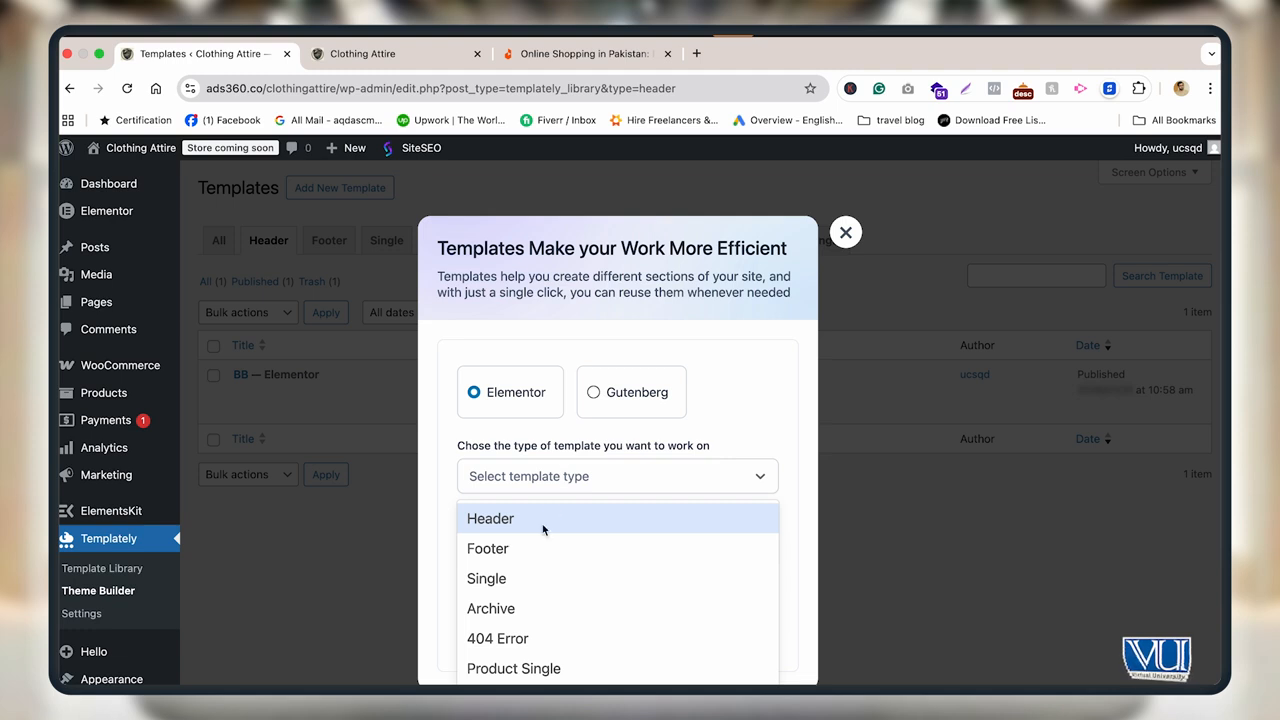
{"action": "scroll", "coordinate": [535, 520], "scroll_direction": "down", "scroll_amount": 1}
{"action": "scroll", "coordinate": [535, 520], "scroll_direction": "up", "scroll_amount": 1}
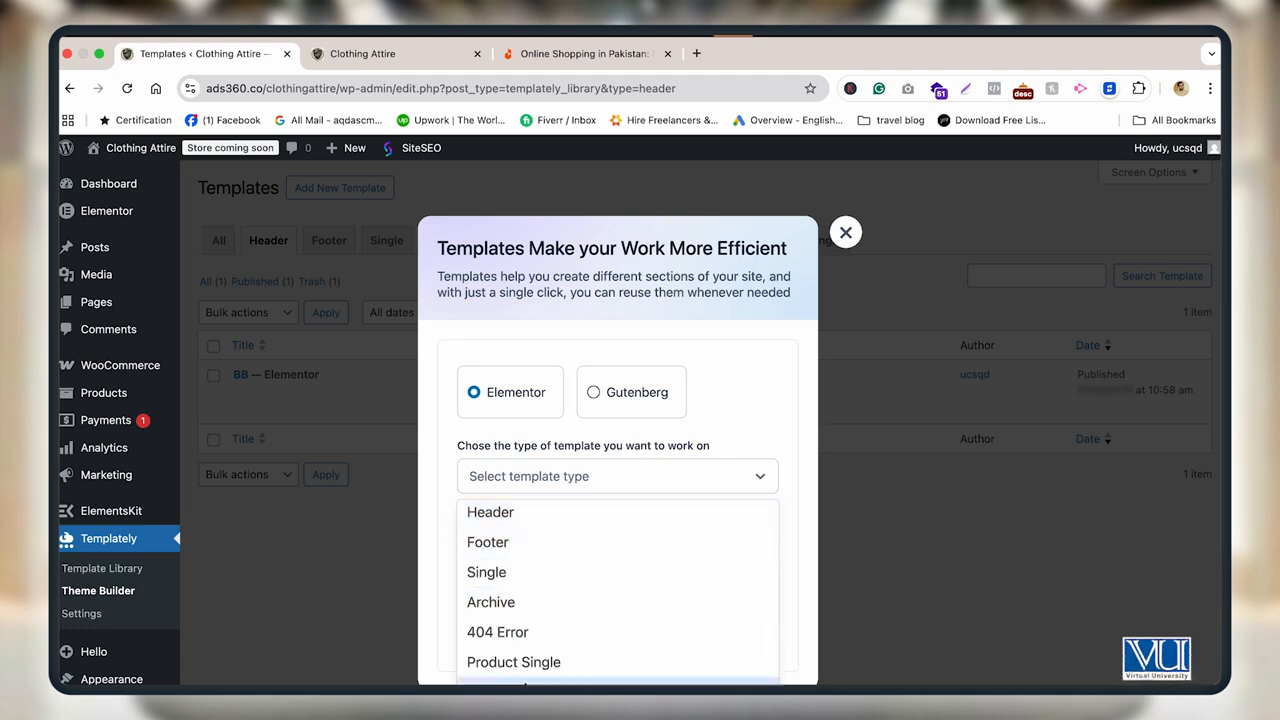
{"action": "left_click", "coordinate": [532, 520]}
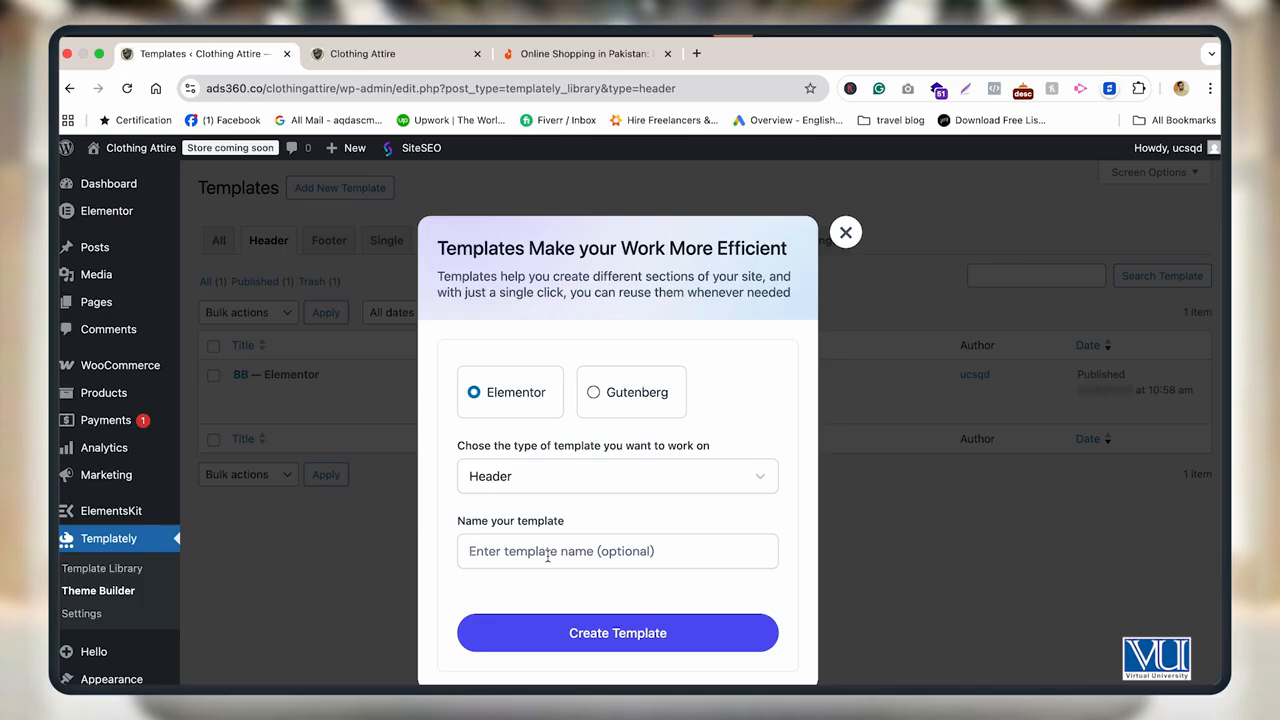
{"action": "type", "text": "Clothingattire"}
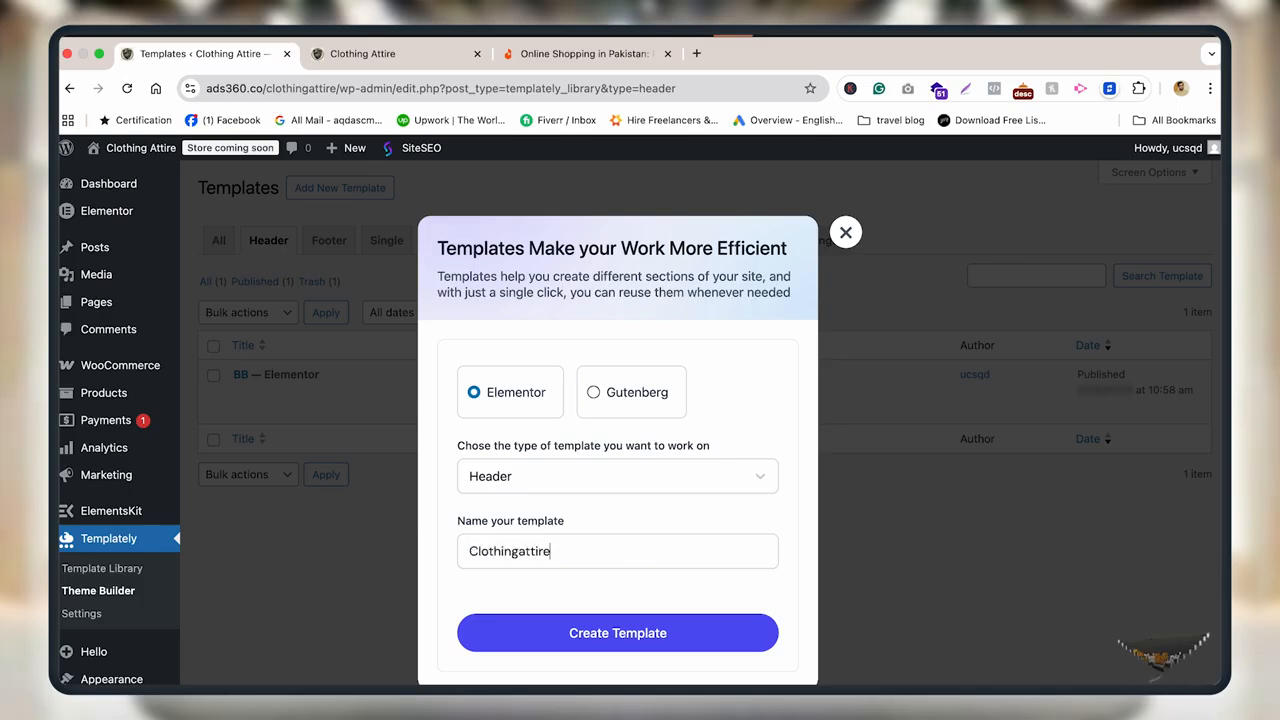
{"action": "left_click", "coordinate": [627, 640]}
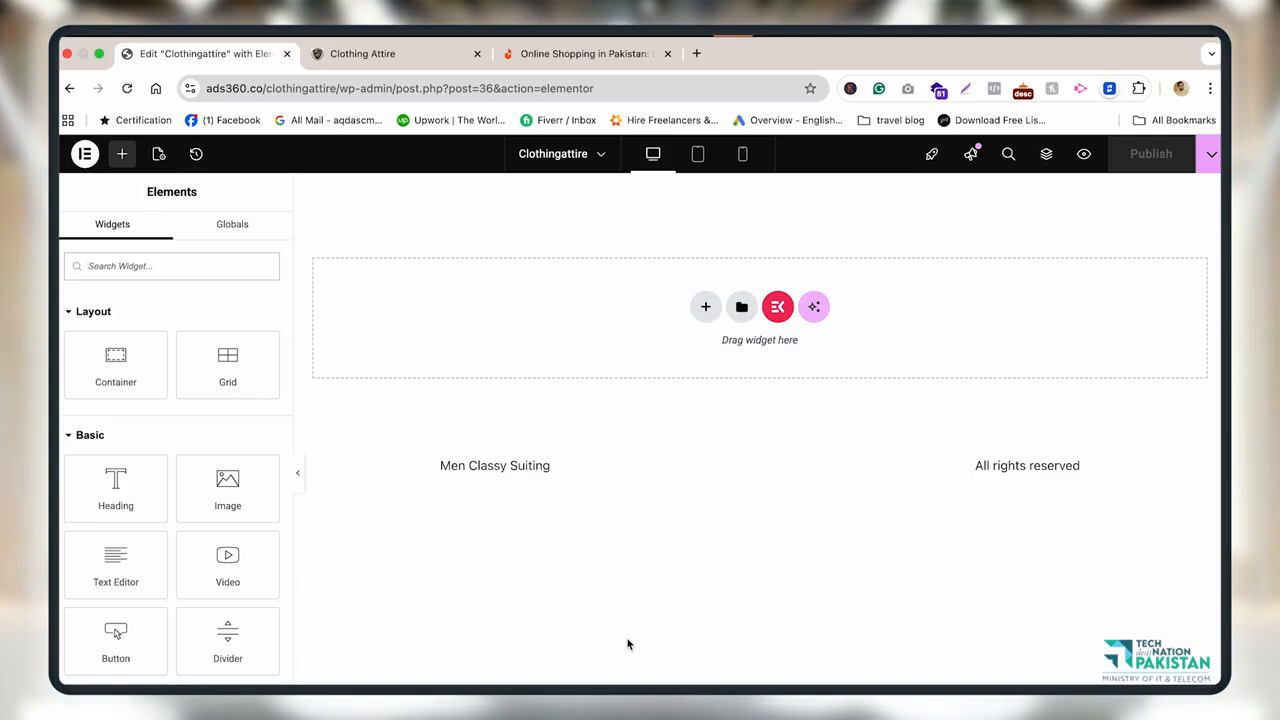
Browse the Elementor library blocks, search them for "heade", and close the library without inserting one
{"action": "left_click", "coordinate": [741, 307]}
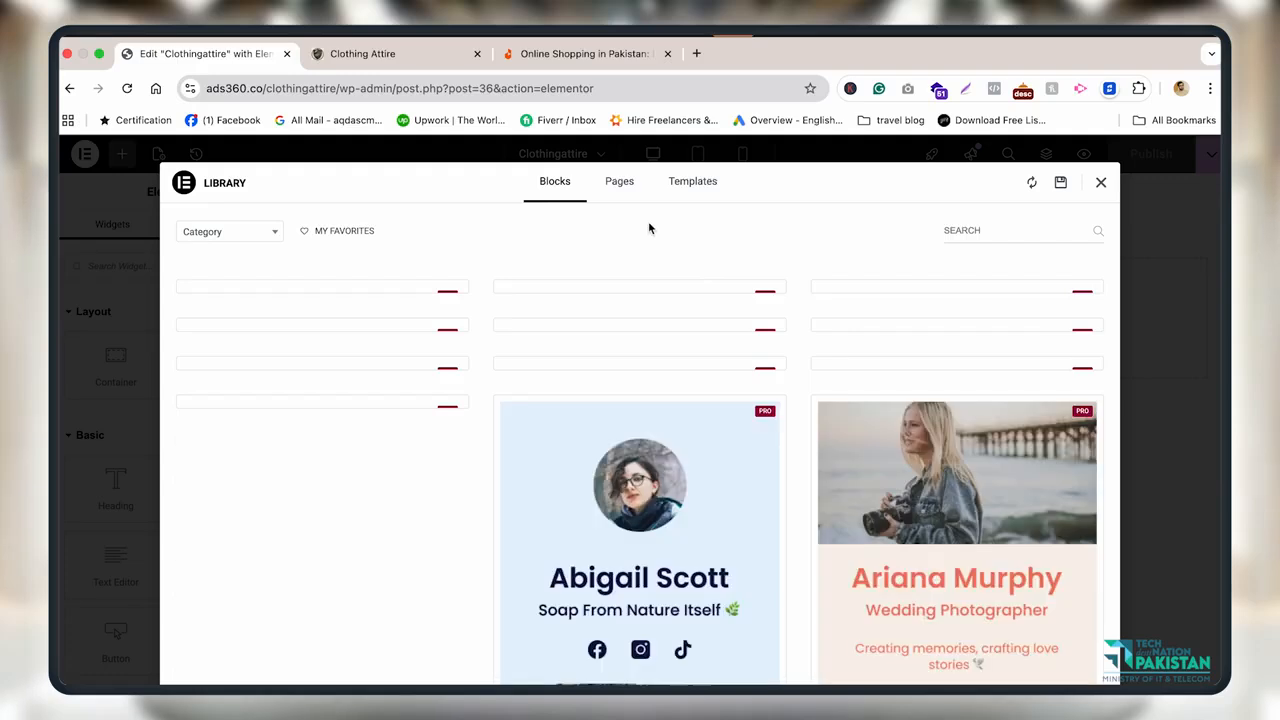
{"action": "scroll", "coordinate": [664, 230], "scroll_direction": "down", "scroll_amount": 1}
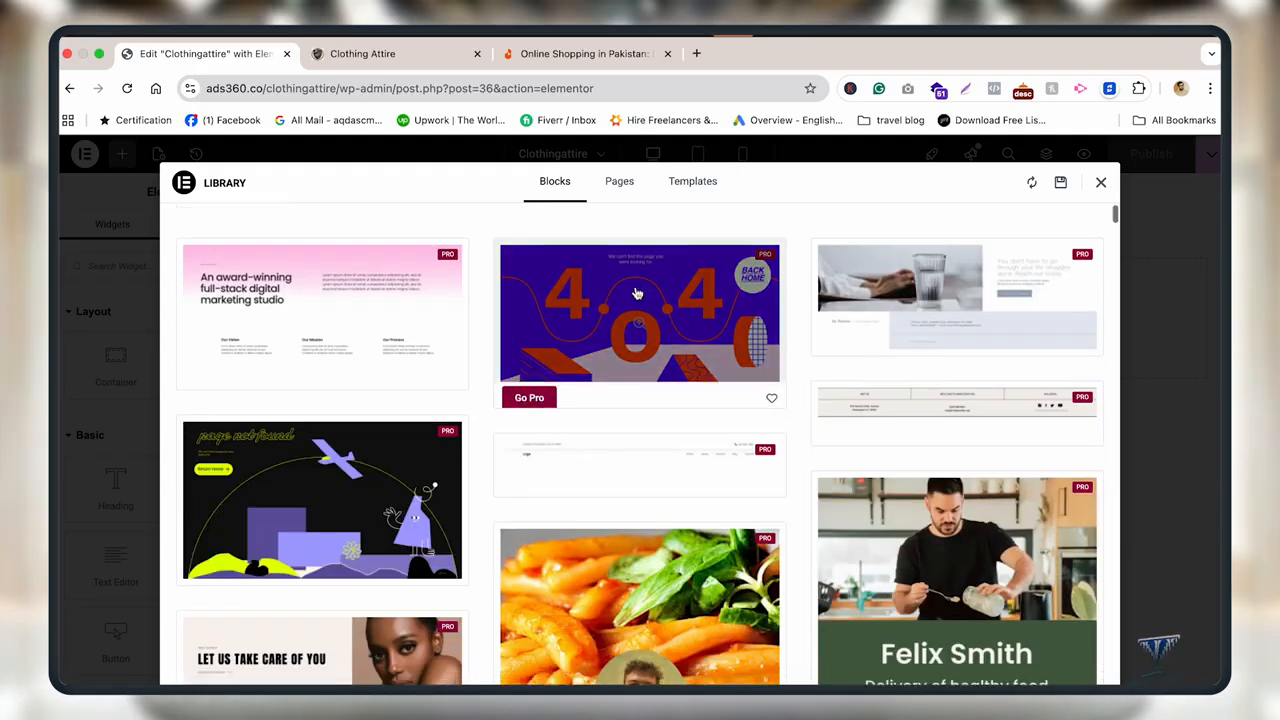
{"action": "scroll", "coordinate": [640, 295], "scroll_direction": "down", "scroll_amount": 10}
{"action": "scroll", "coordinate": [636, 293], "scroll_direction": "up", "scroll_amount": 15}
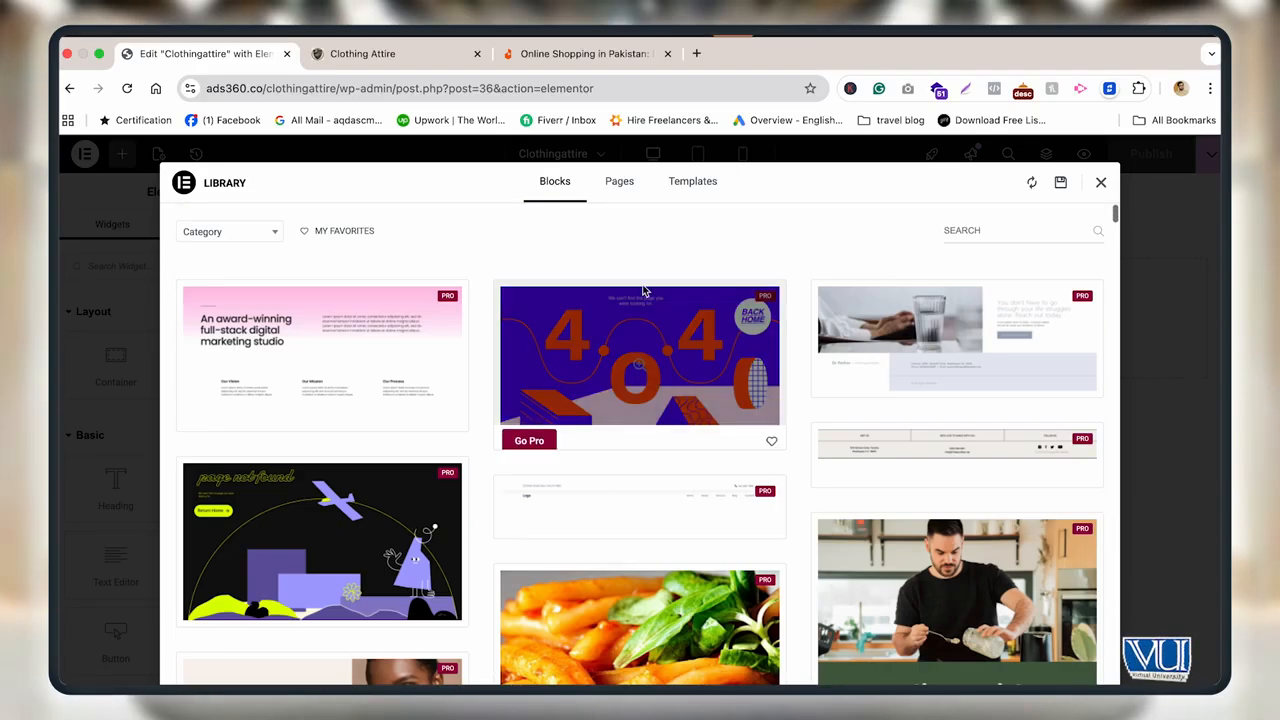
{"action": "type", "text": "heade"}
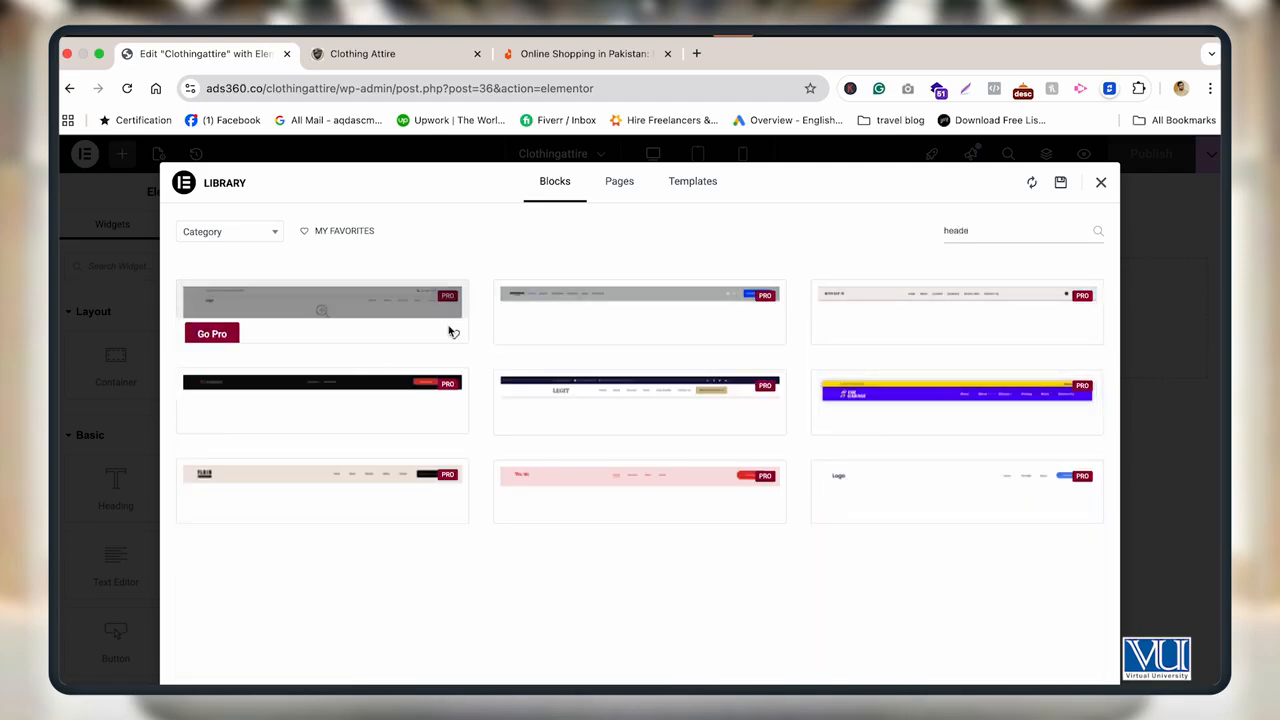
{"action": "left_click", "coordinate": [1100, 183]}
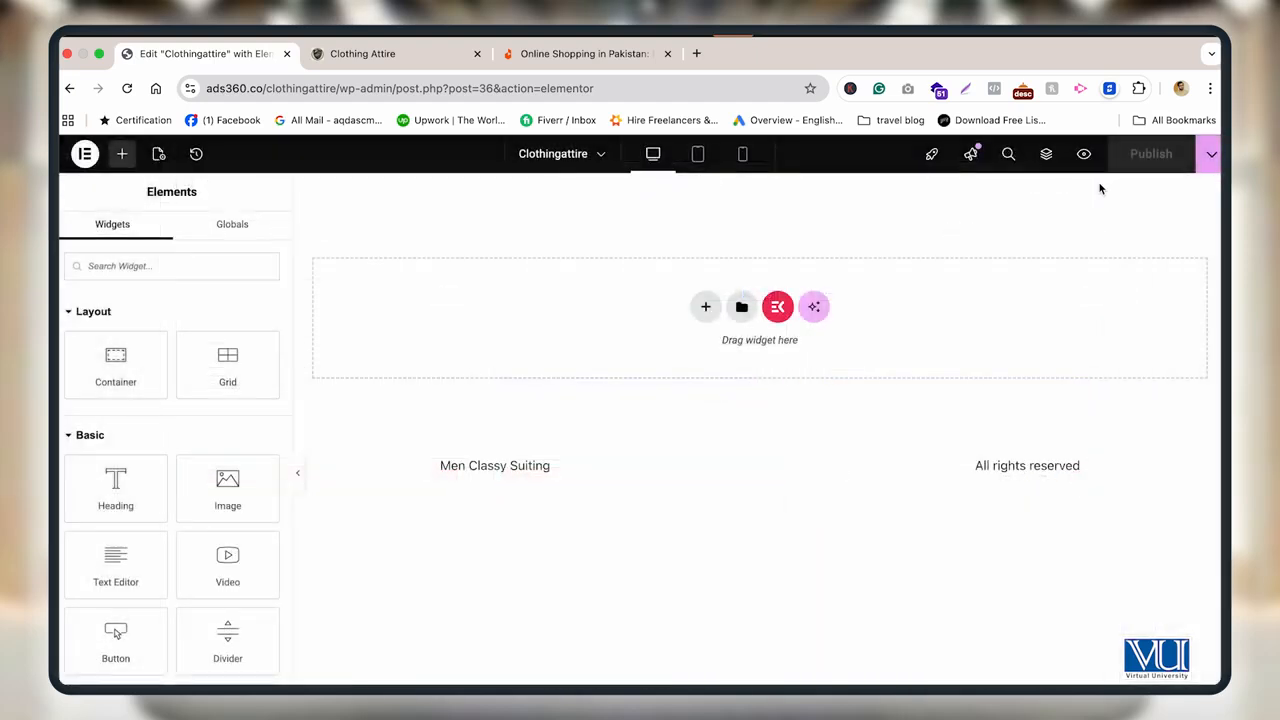
Insert the "Header - Section 1 with Search" design from the Header category of the ElementsKit sections
{"action": "left_click", "coordinate": [778, 310]}
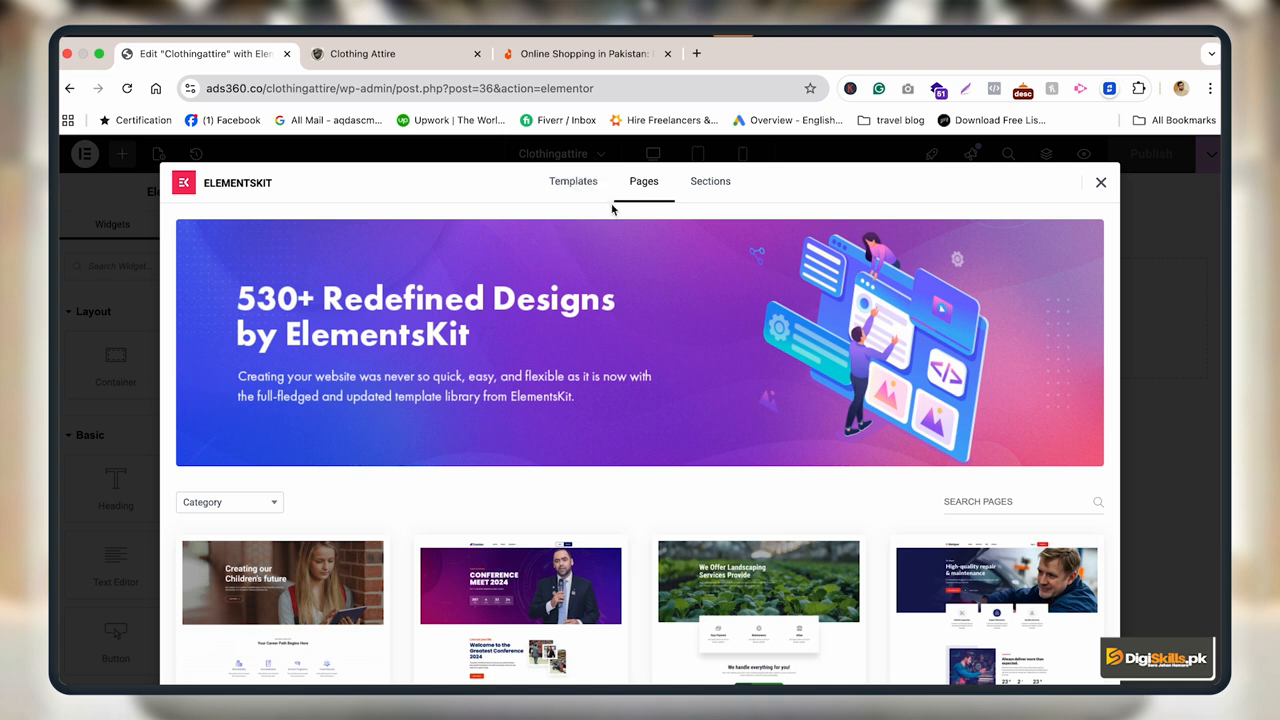
{"action": "left_click", "coordinate": [698, 182]}
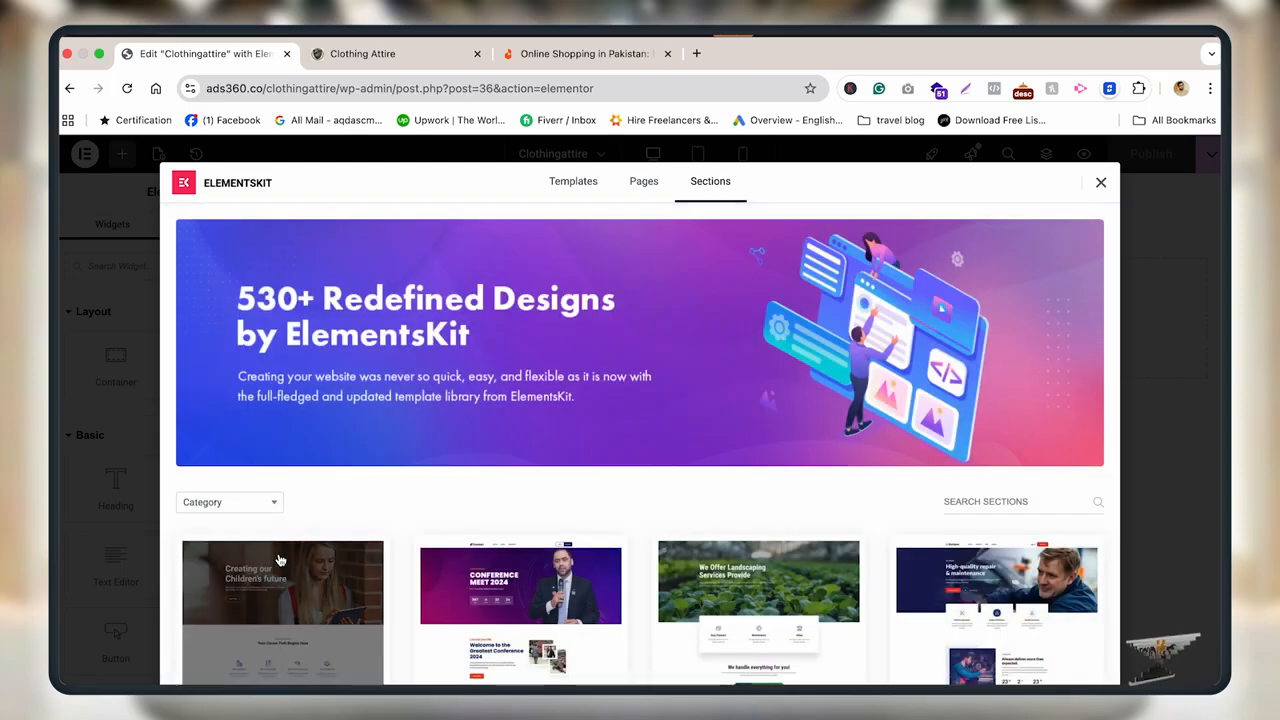
{"action": "scroll", "coordinate": [272, 289], "scroll_direction": "down", "scroll_amount": 3}
{"action": "left_click", "coordinate": [250, 244]}
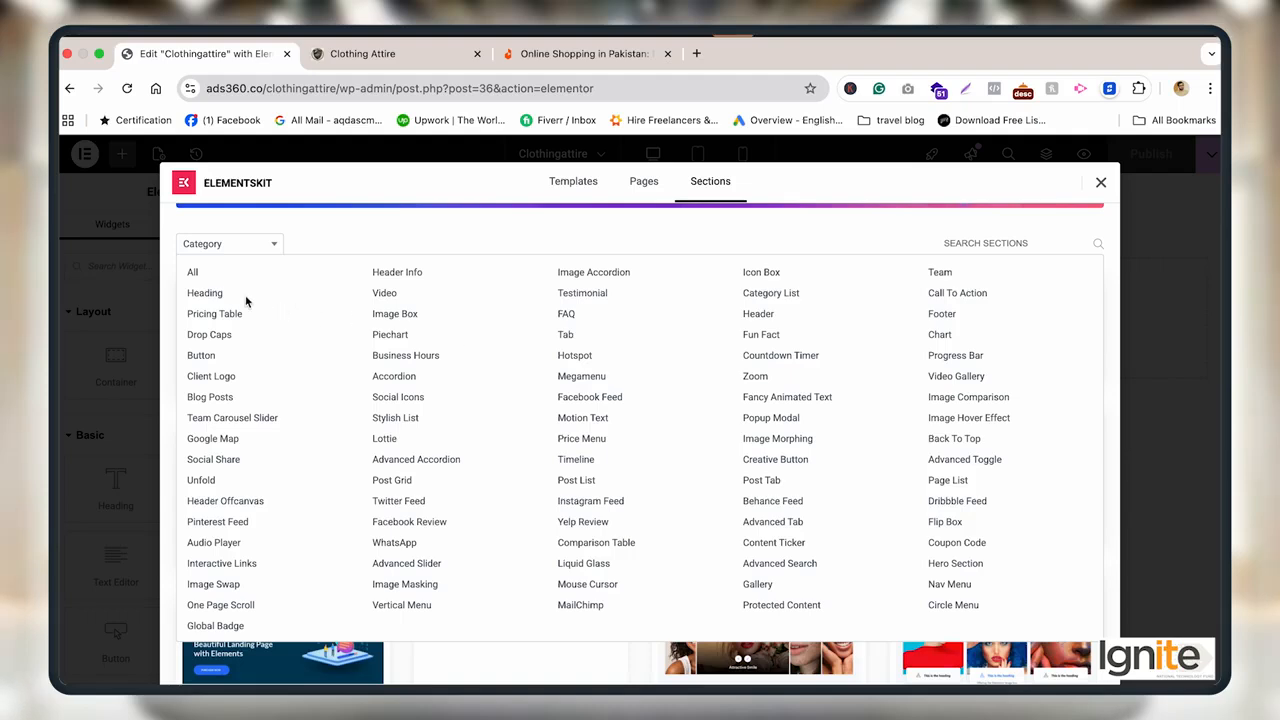
{"action": "left_click", "coordinate": [757, 314]}
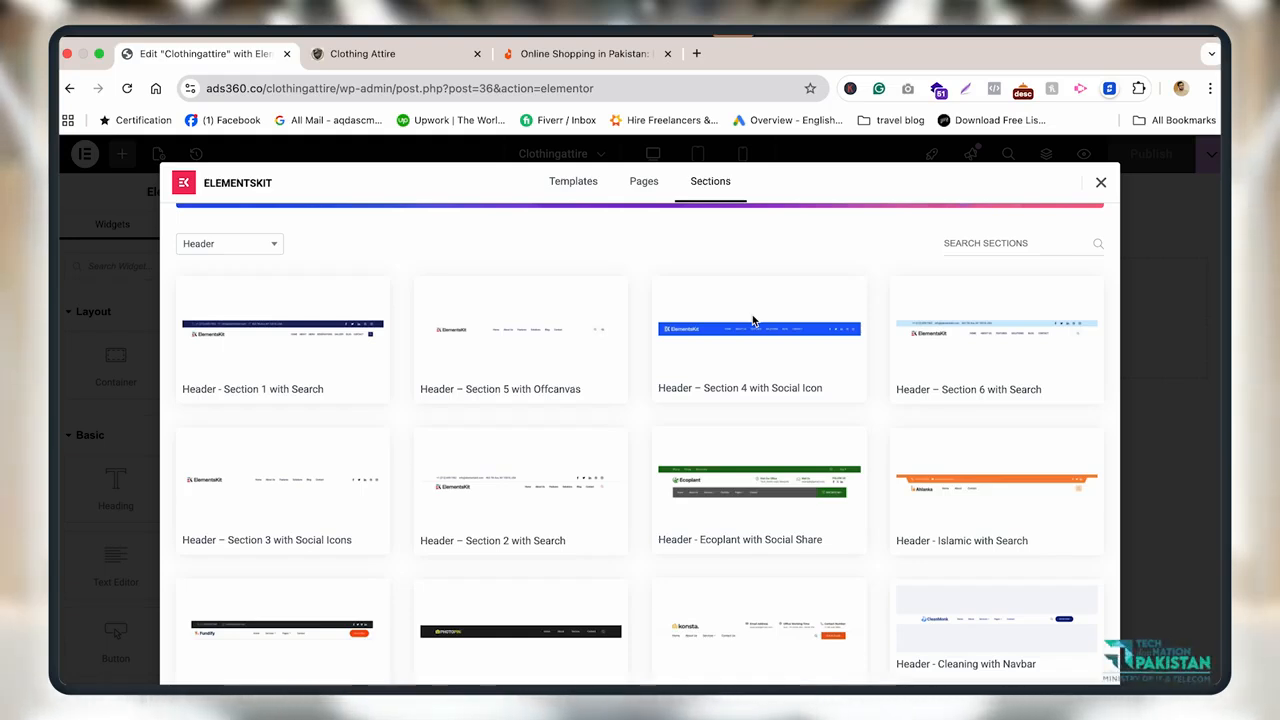
{"action": "left_click", "coordinate": [202, 392]}
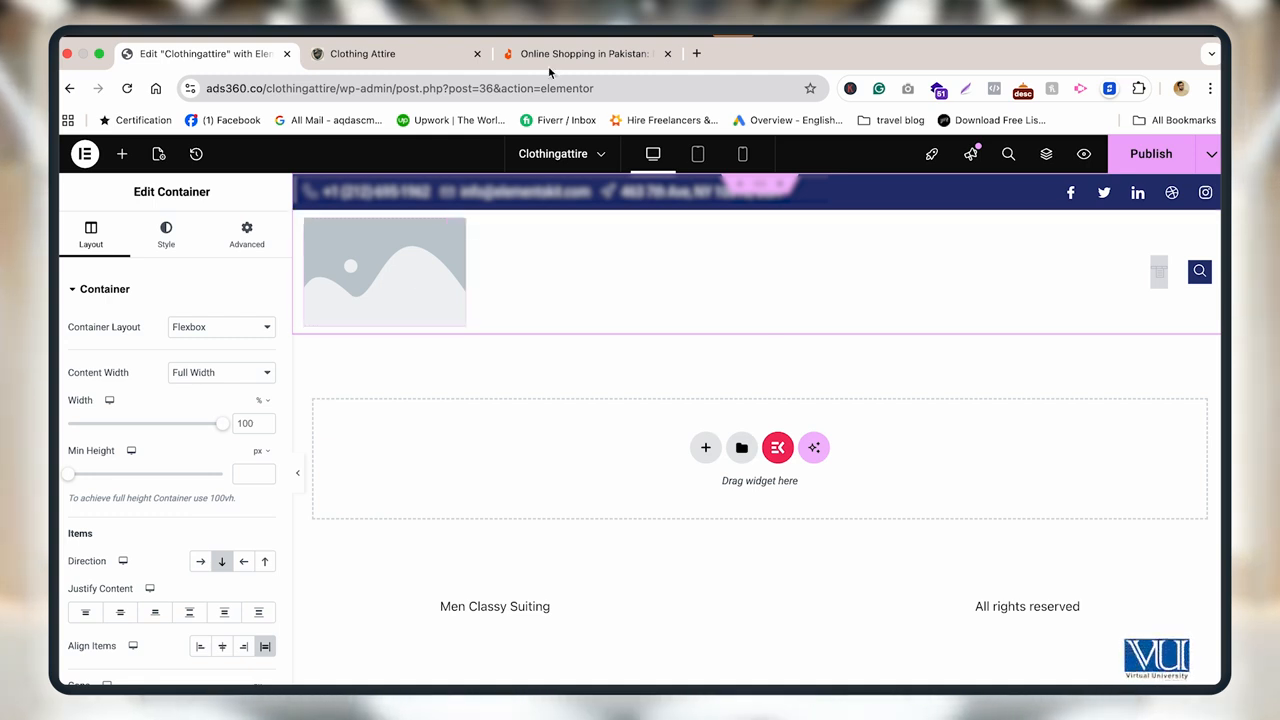
View the Daraz storefront and the live Clothing Attire site for reference, and return to the Elementor editor
{"action": "left_click", "coordinate": [580, 53]}
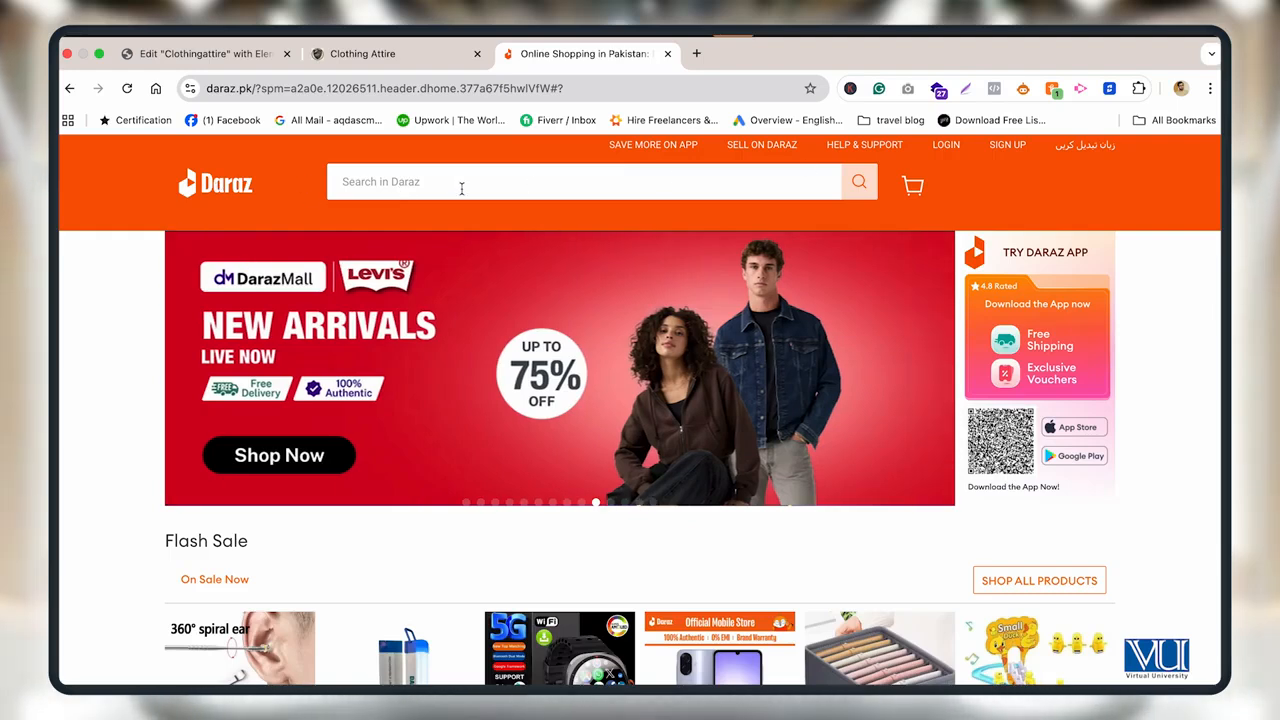
{"action": "left_click", "coordinate": [381, 53]}
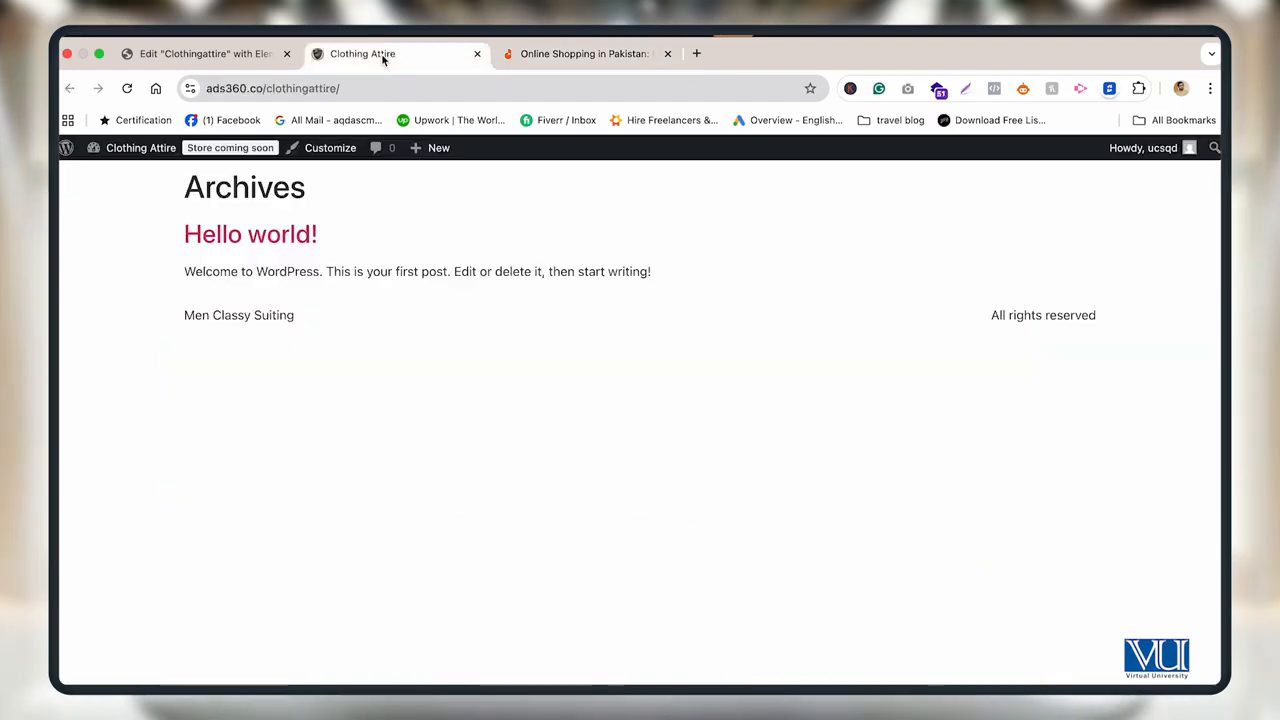
{"action": "left_click", "coordinate": [205, 53]}
Replace the header's placeholder logo with the uploaded "Clothing attire.png" from Downloads and set its max width to 50%
{"action": "left_click", "coordinate": [418, 254]}
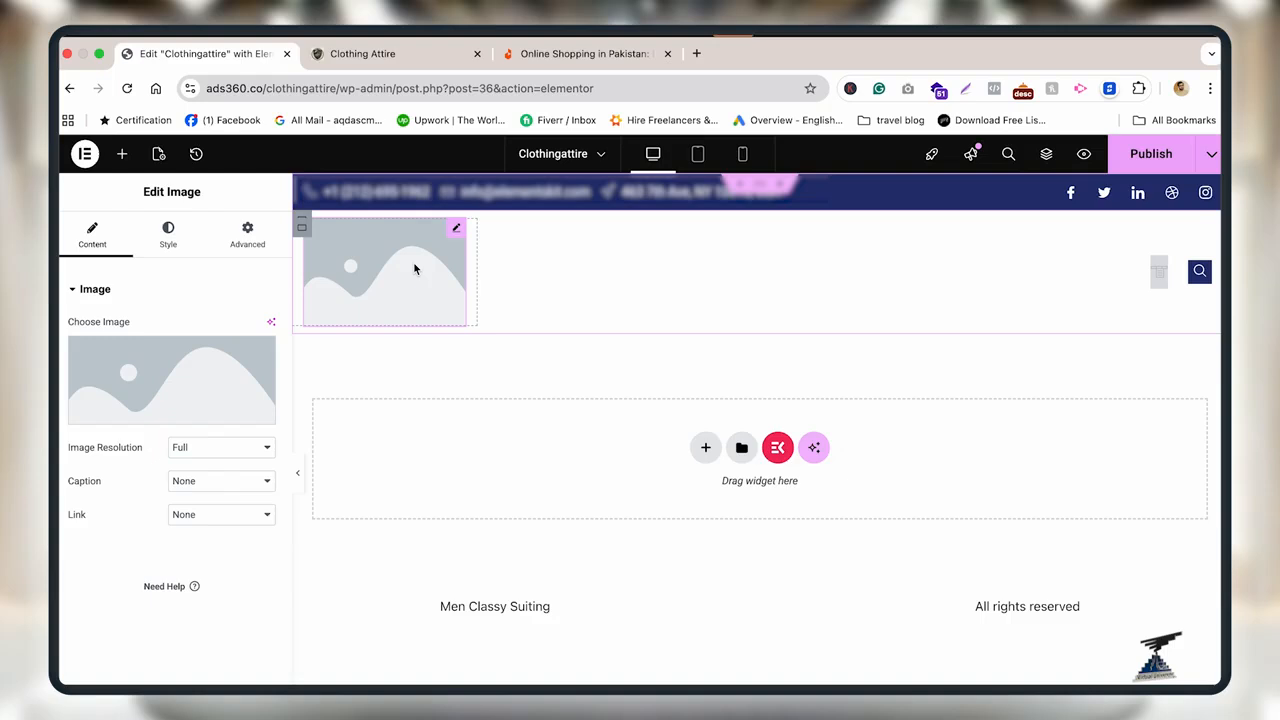
{"action": "left_click", "coordinate": [190, 380]}
{"action": "left_click", "coordinate": [282, 214]}
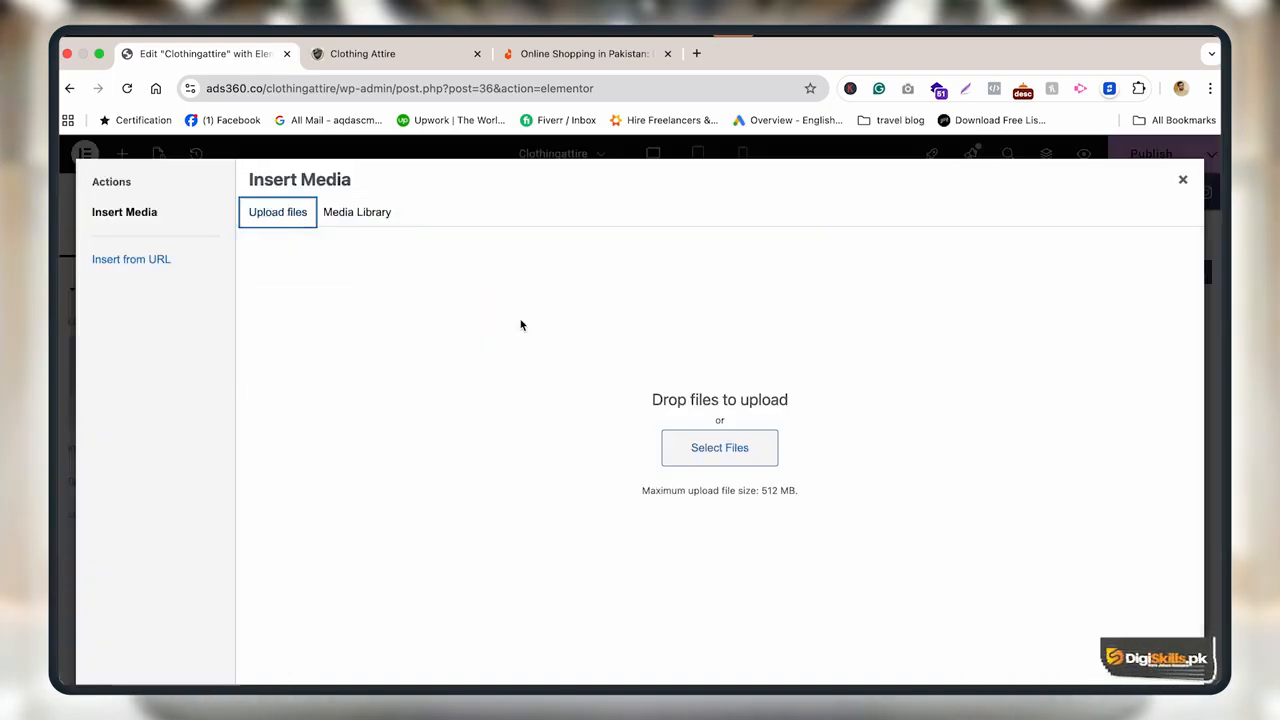
{"action": "left_click", "coordinate": [740, 456]}
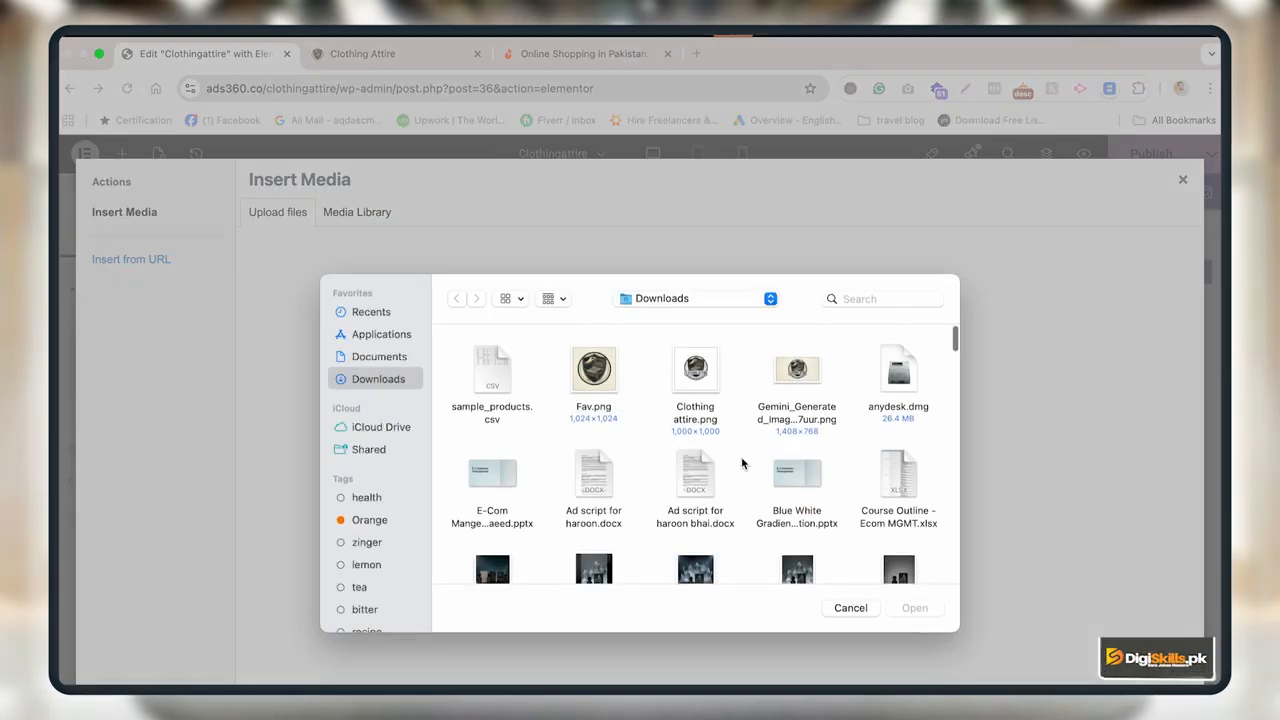
{"action": "left_click", "coordinate": [709, 383]}
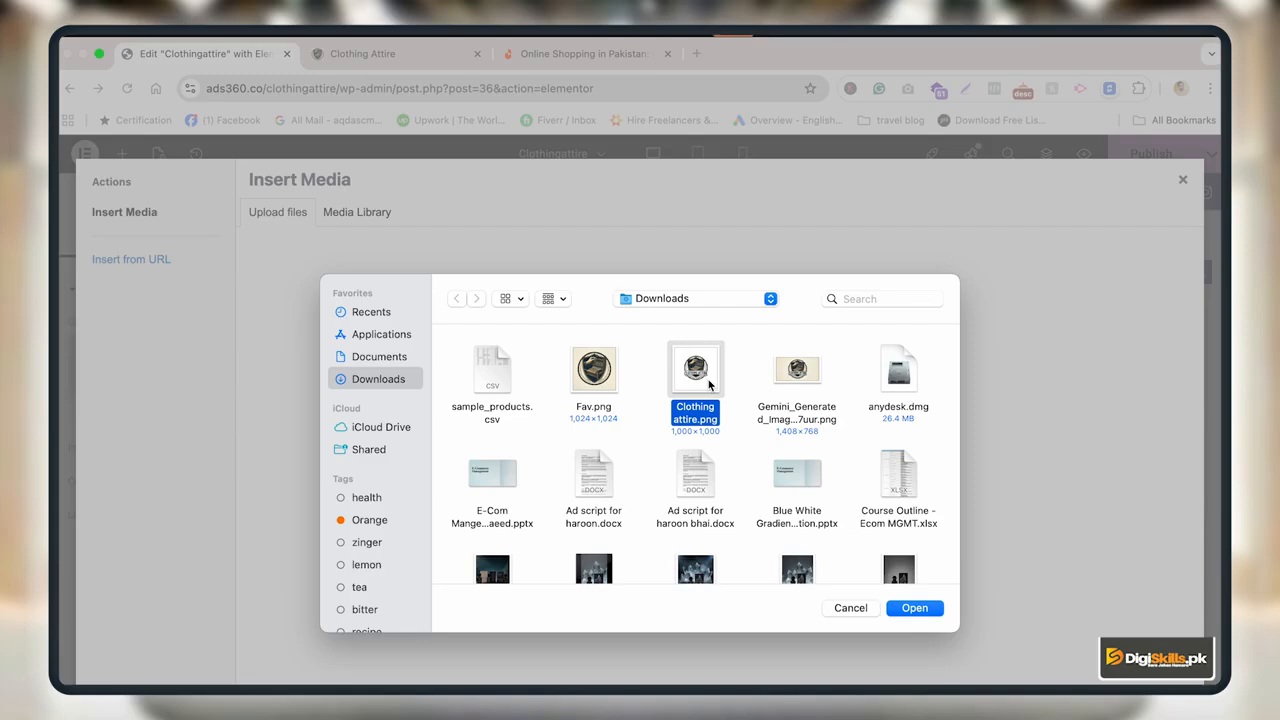
{"action": "double_click", "coordinate": [709, 383]}
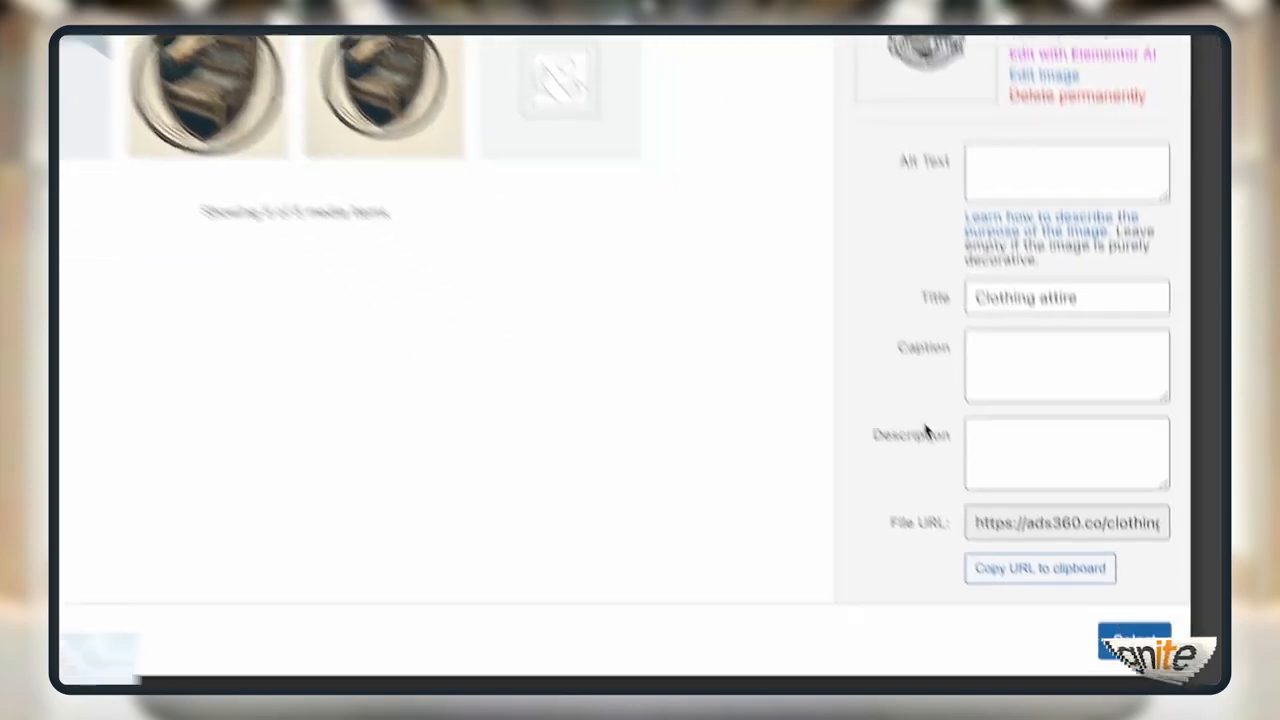
{"action": "left_click", "coordinate": [1159, 710]}
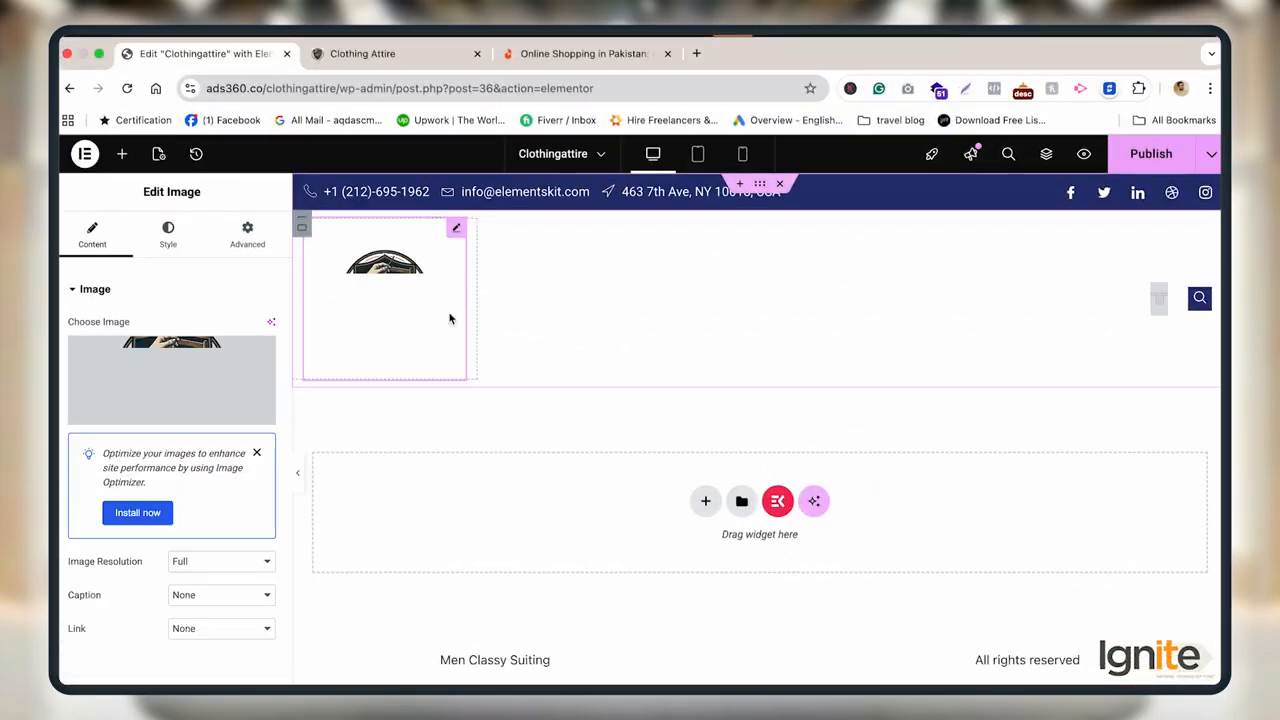
{"action": "left_click", "coordinate": [168, 235]}
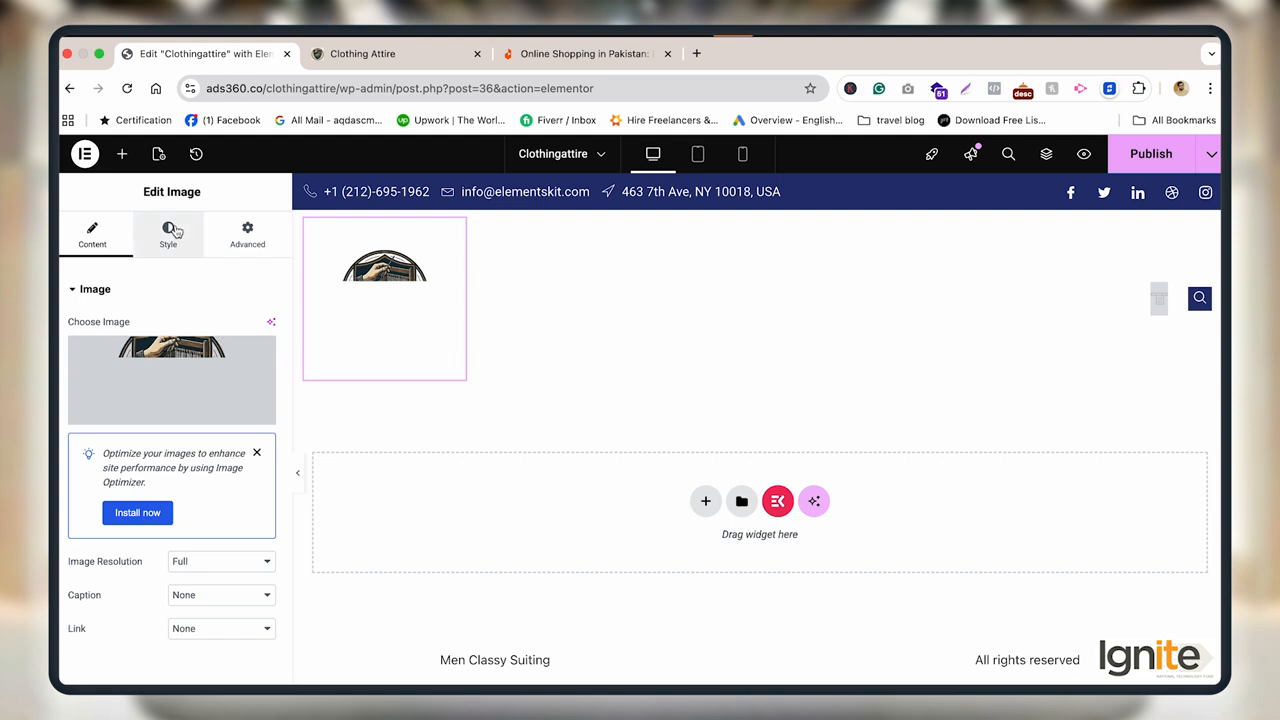
{"action": "left_click_drag", "start_coordinate": [67, 432], "coordinate": [142, 445]}
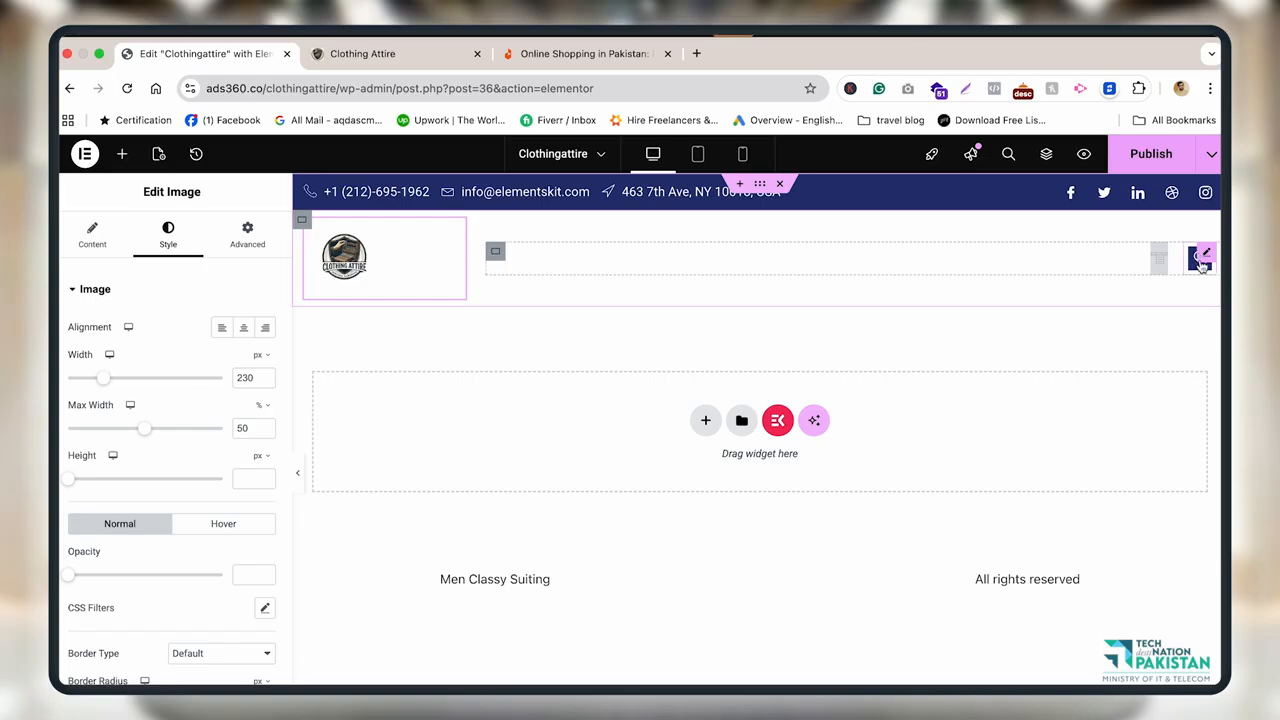
Examine the settings of the header search and the social icons, including the Facebook item's icon, label and link
{"action": "left_click", "coordinate": [1204, 260]}
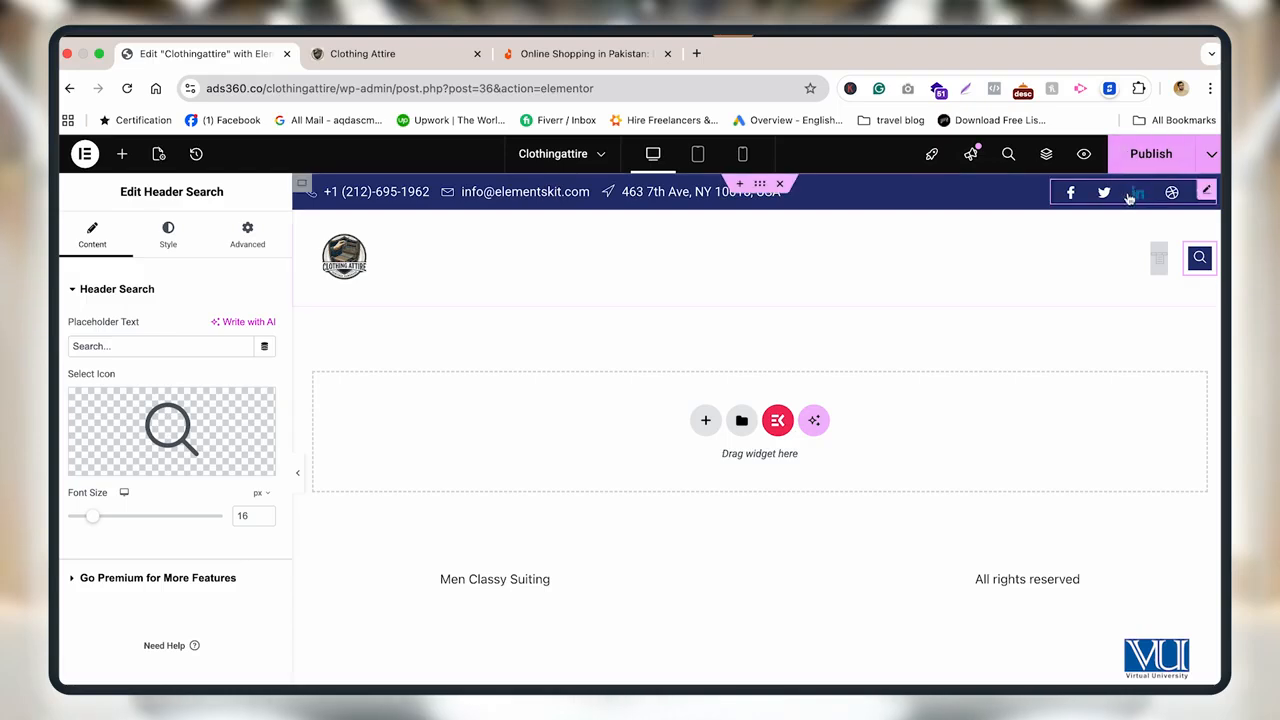
{"action": "left_click", "coordinate": [1207, 191]}
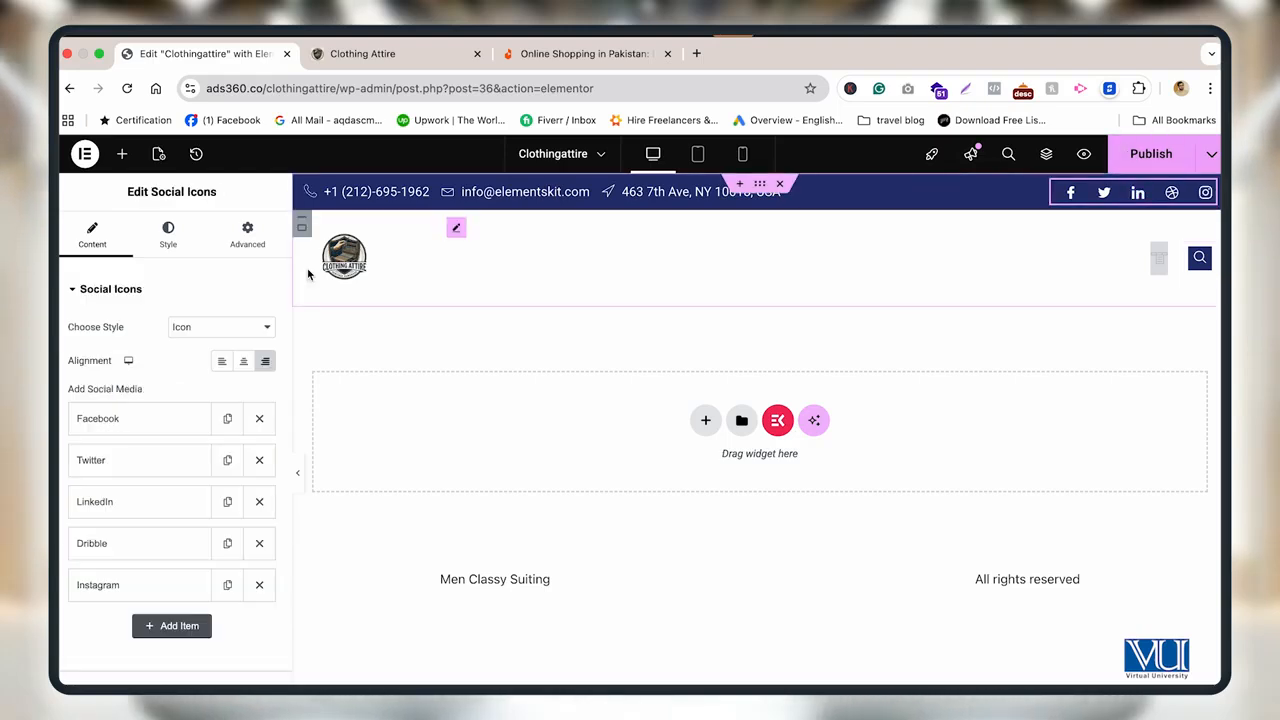
{"action": "left_click", "coordinate": [146, 430]}
{"action": "scroll", "coordinate": [172, 450], "scroll_direction": "down", "scroll_amount": 1}
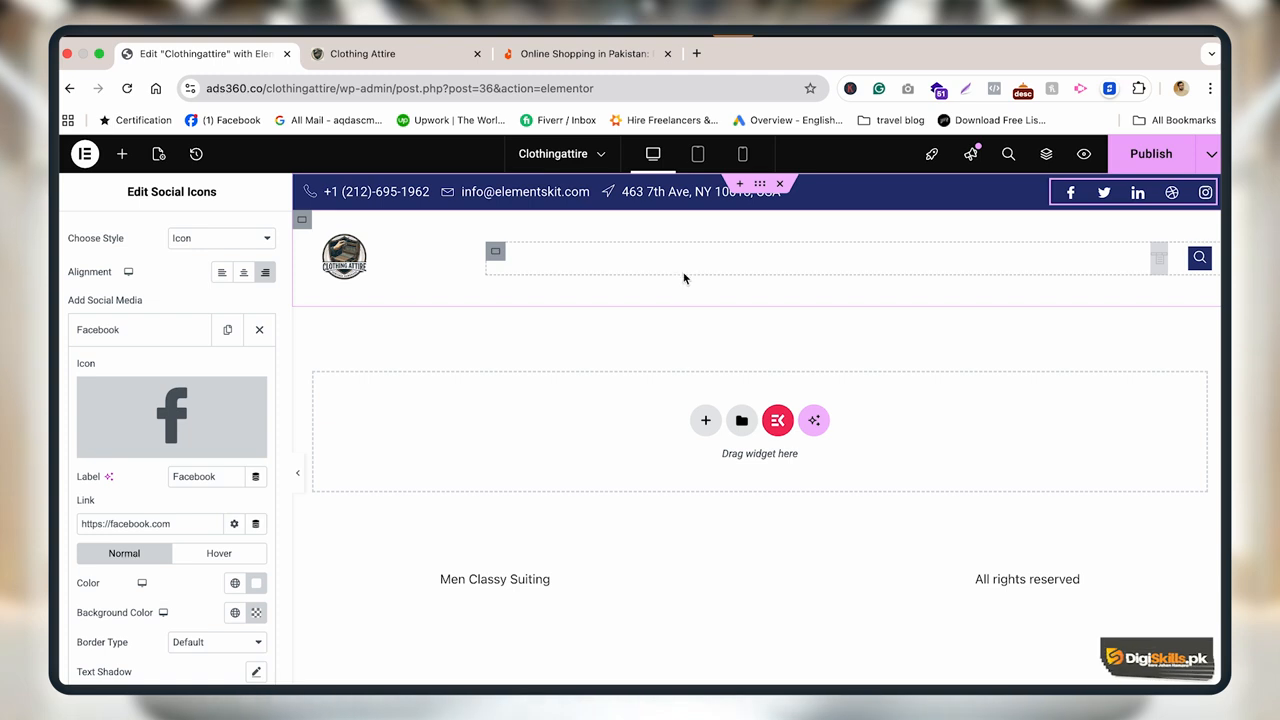
Open the header's navigation menu settings, review the Daraz homepage down to its footer links for reference, and return to the Elementor editor
{"action": "left_click", "coordinate": [1159, 257]}
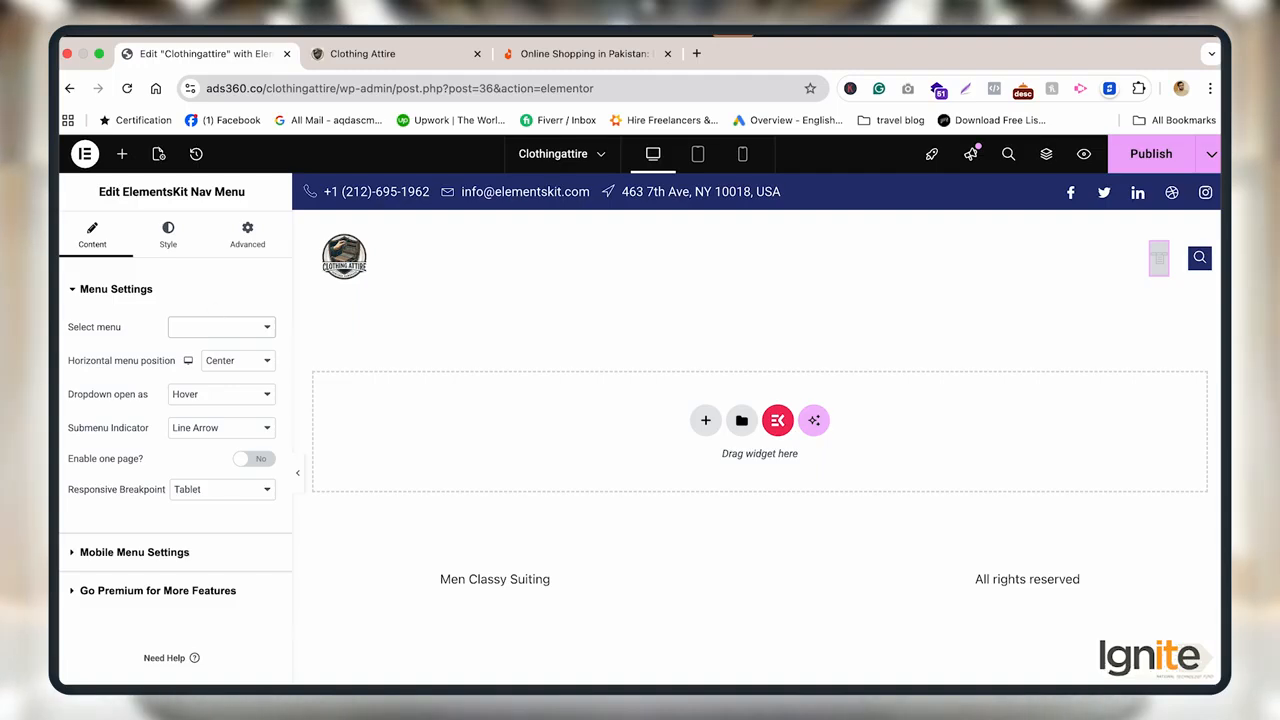
{"action": "left_click", "coordinate": [537, 54]}
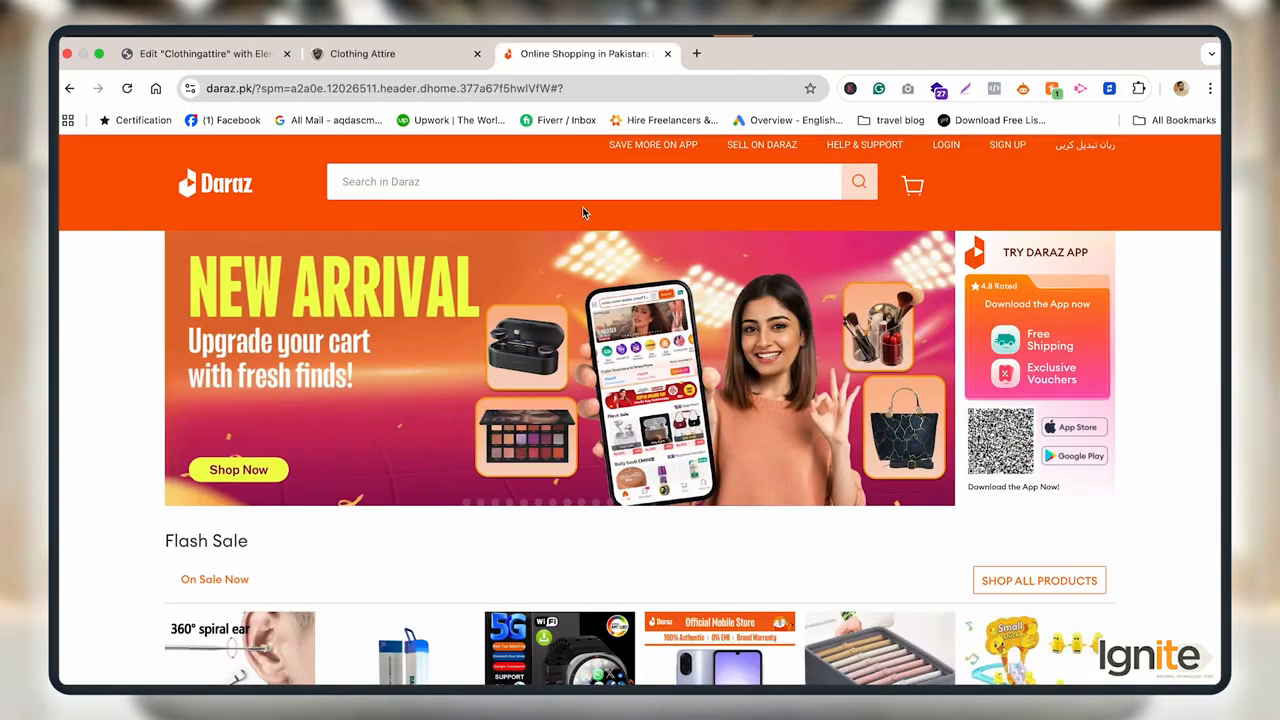
{"action": "scroll", "coordinate": [582, 206], "scroll_direction": "down", "scroll_amount": 8}
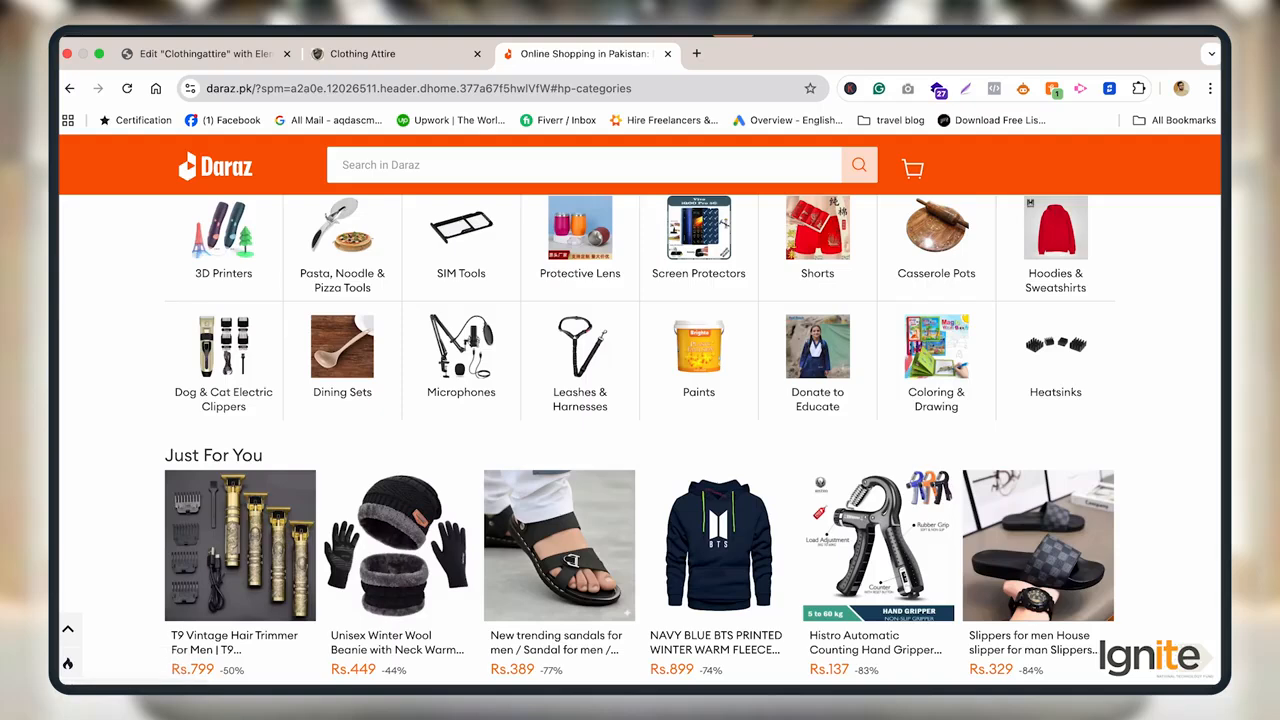
{"action": "scroll", "coordinate": [217, 636], "scroll_direction": "down", "scroll_amount": 15}
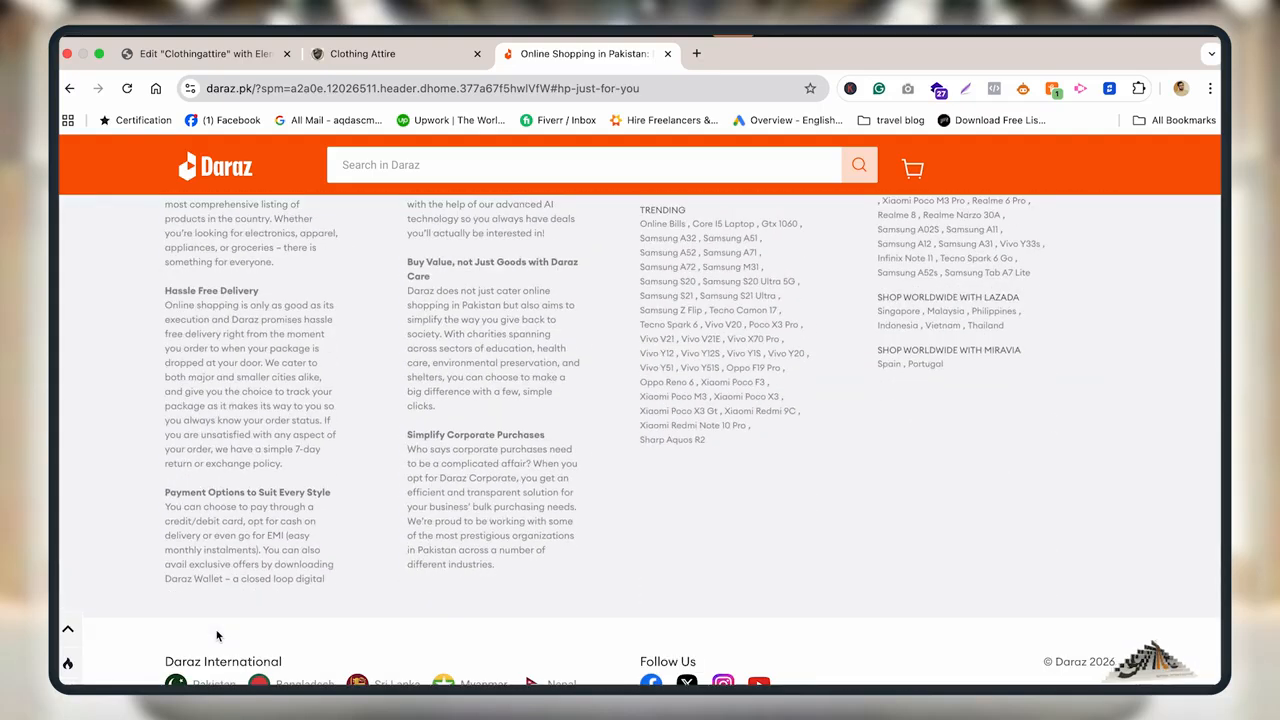
{"action": "scroll", "coordinate": [620, 393], "scroll_direction": "up", "scroll_amount": 1}
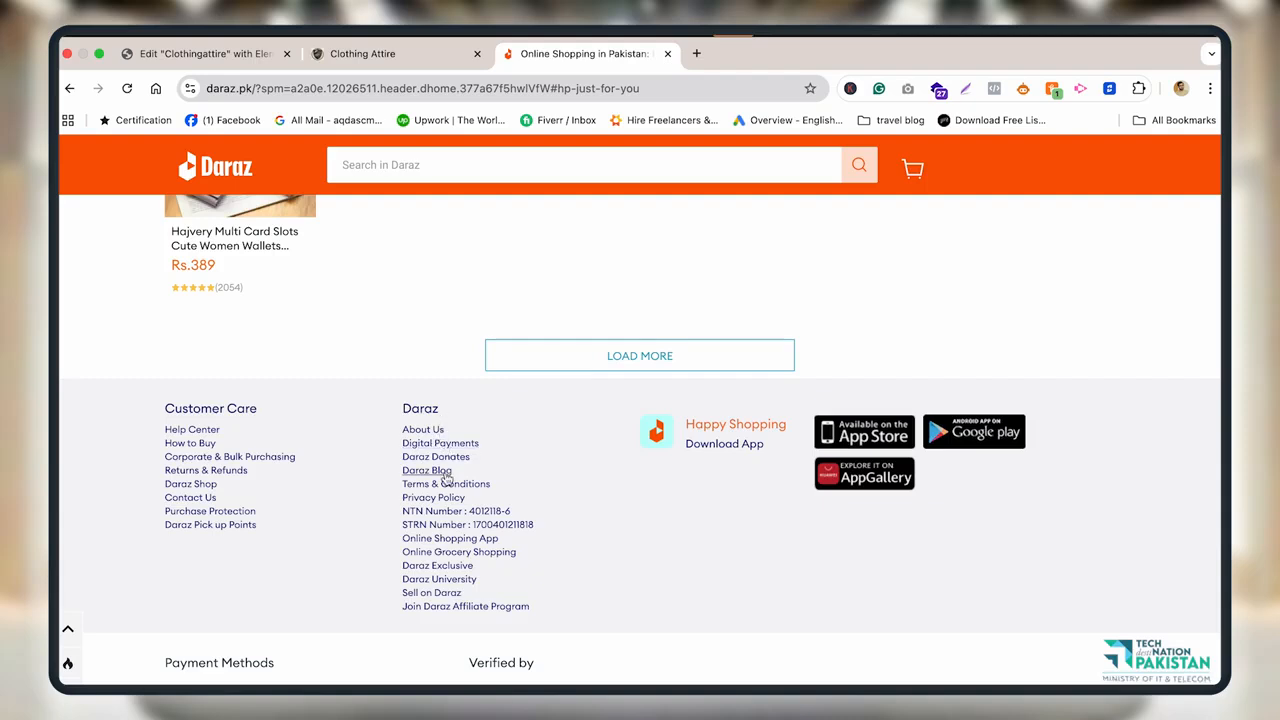
{"action": "left_click", "coordinate": [374, 60]}
{"action": "left_click", "coordinate": [195, 55]}
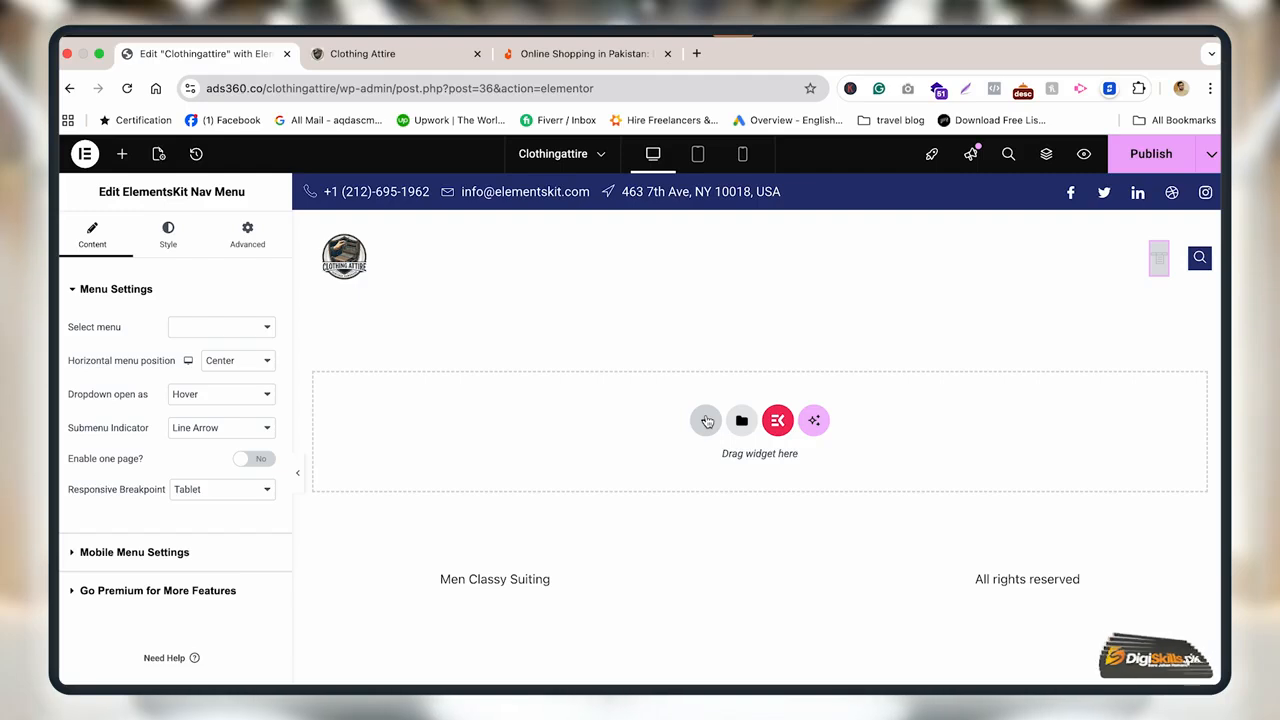
Add a two-column grid container below the header and check its container layout options
{"action": "left_click", "coordinate": [706, 421]}
{"action": "left_click", "coordinate": [792, 454]}
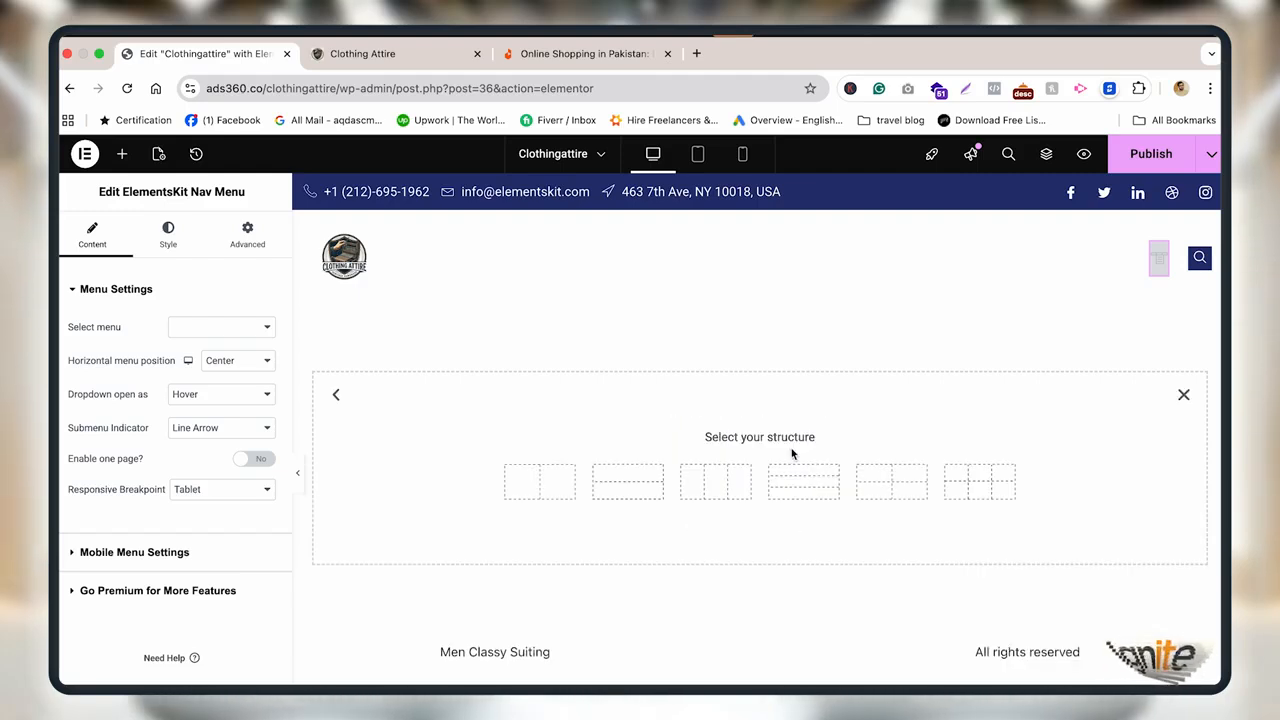
{"action": "left_click", "coordinate": [540, 481]}
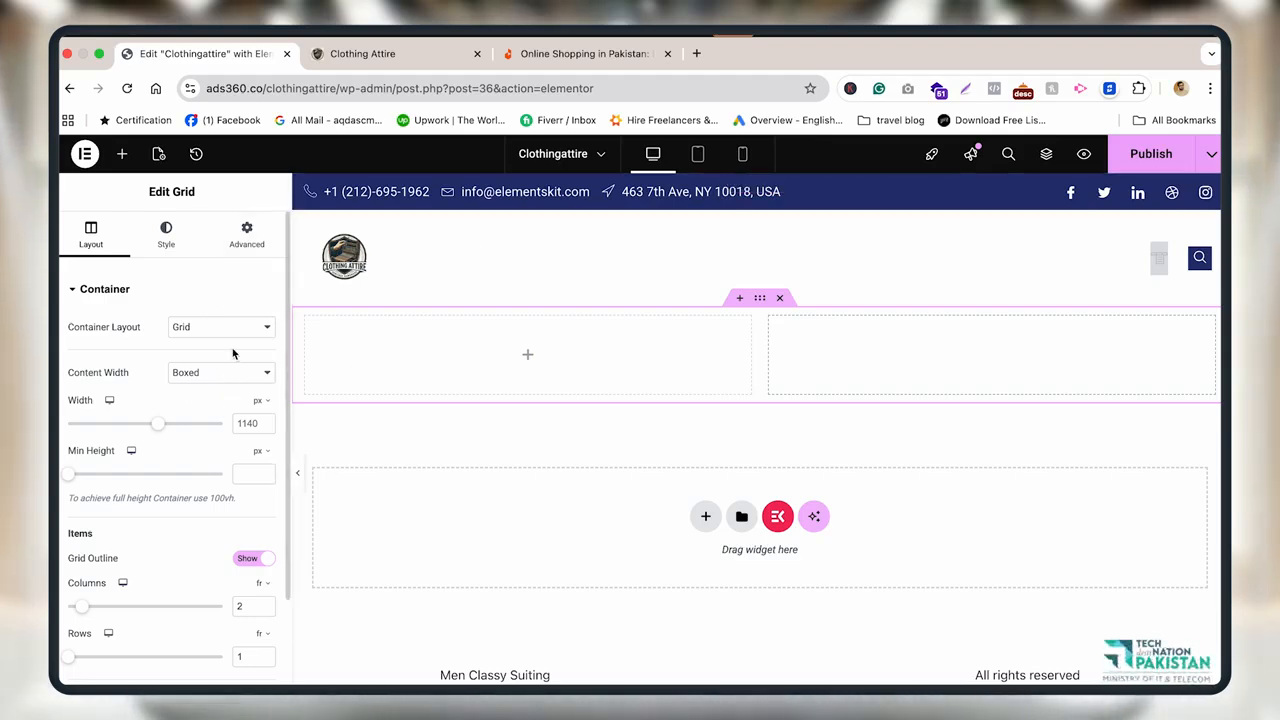
{"action": "left_click", "coordinate": [205, 335]}
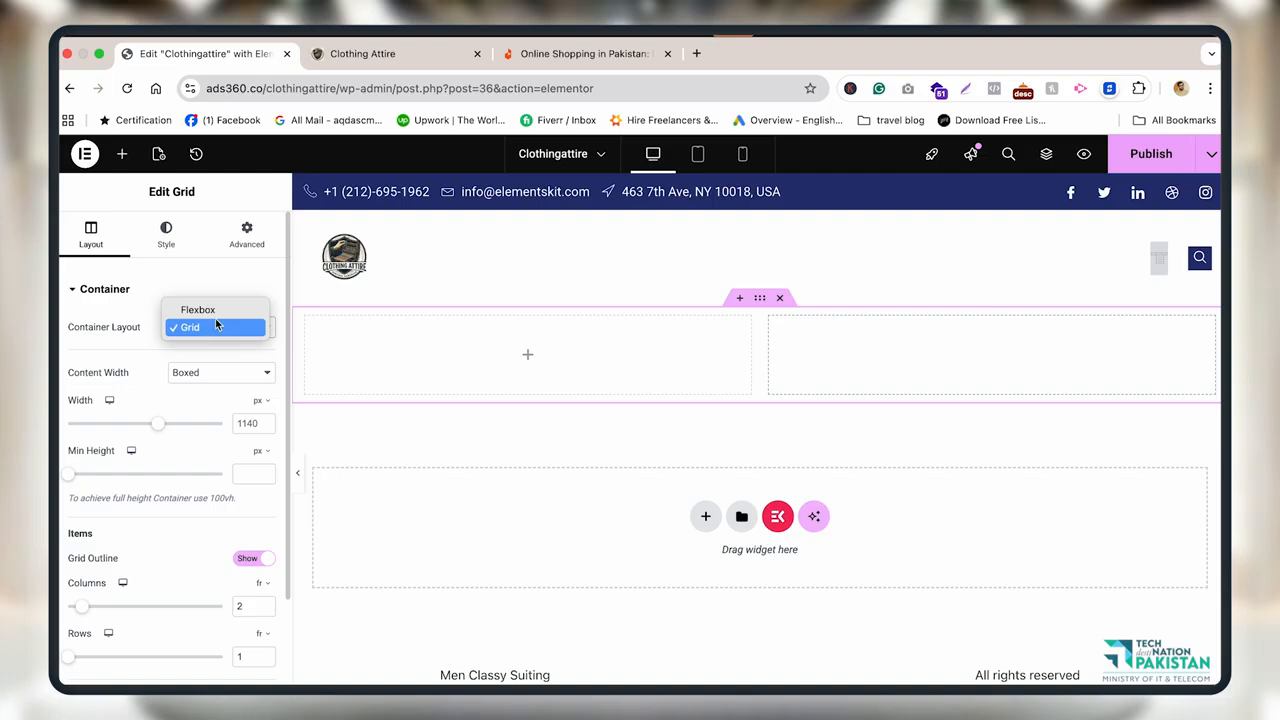
{"action": "left_click", "coordinate": [423, 446]}
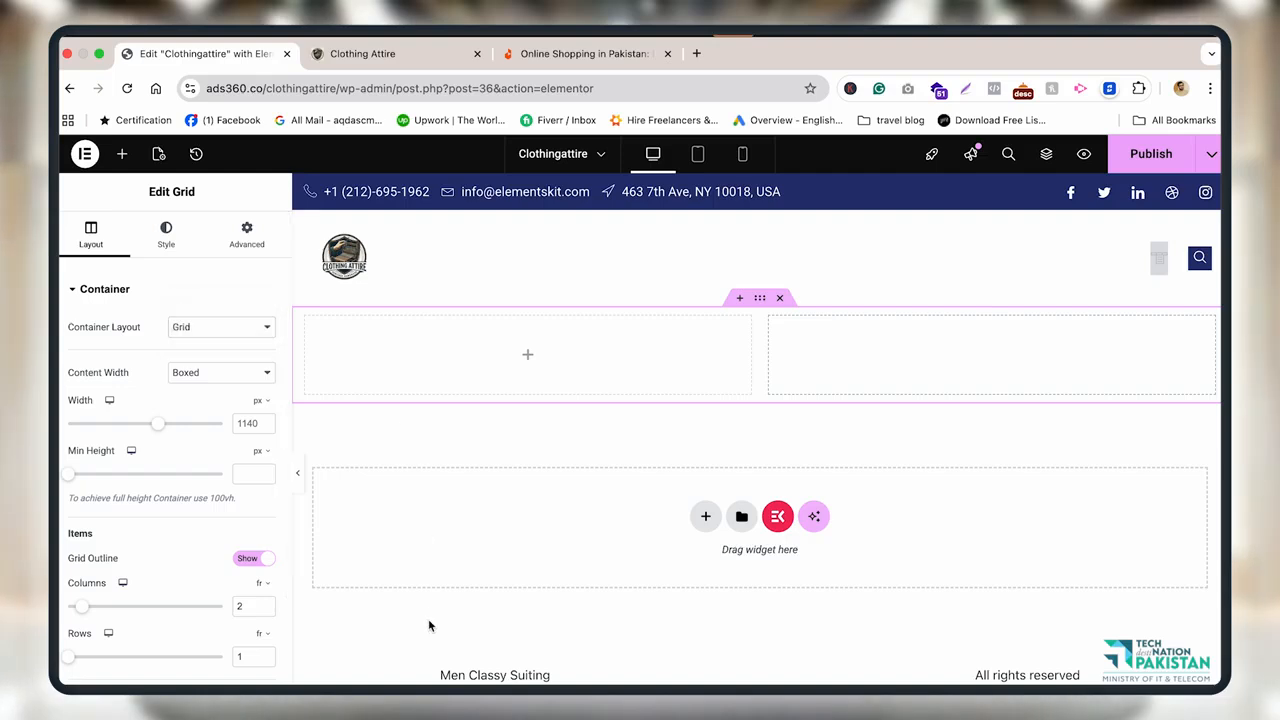
{"action": "key", "text": "Delete"}
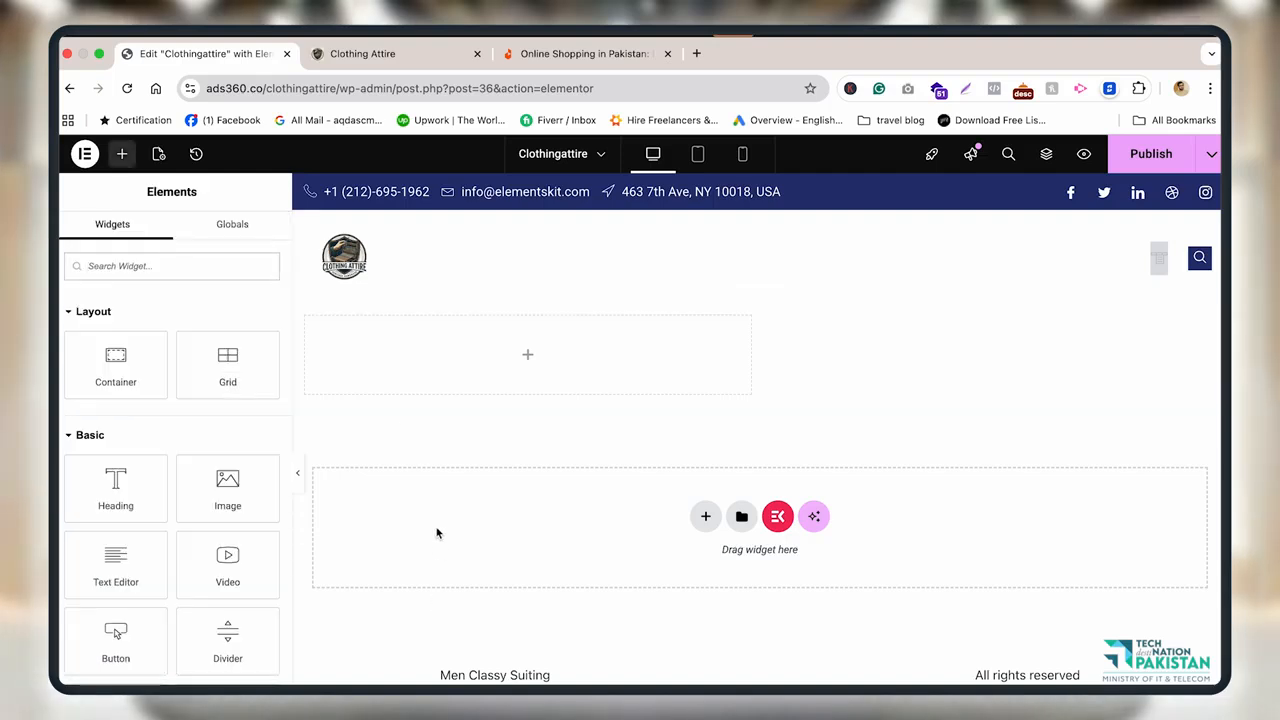
Place an Image widget in the grid's first cell and an ElementsKit Nav Menu widget in the second
{"action": "scroll", "coordinate": [220, 460], "scroll_direction": "down", "scroll_amount": 2}
{"action": "left_click_drag", "start_coordinate": [213, 408], "coordinate": [476, 384]}
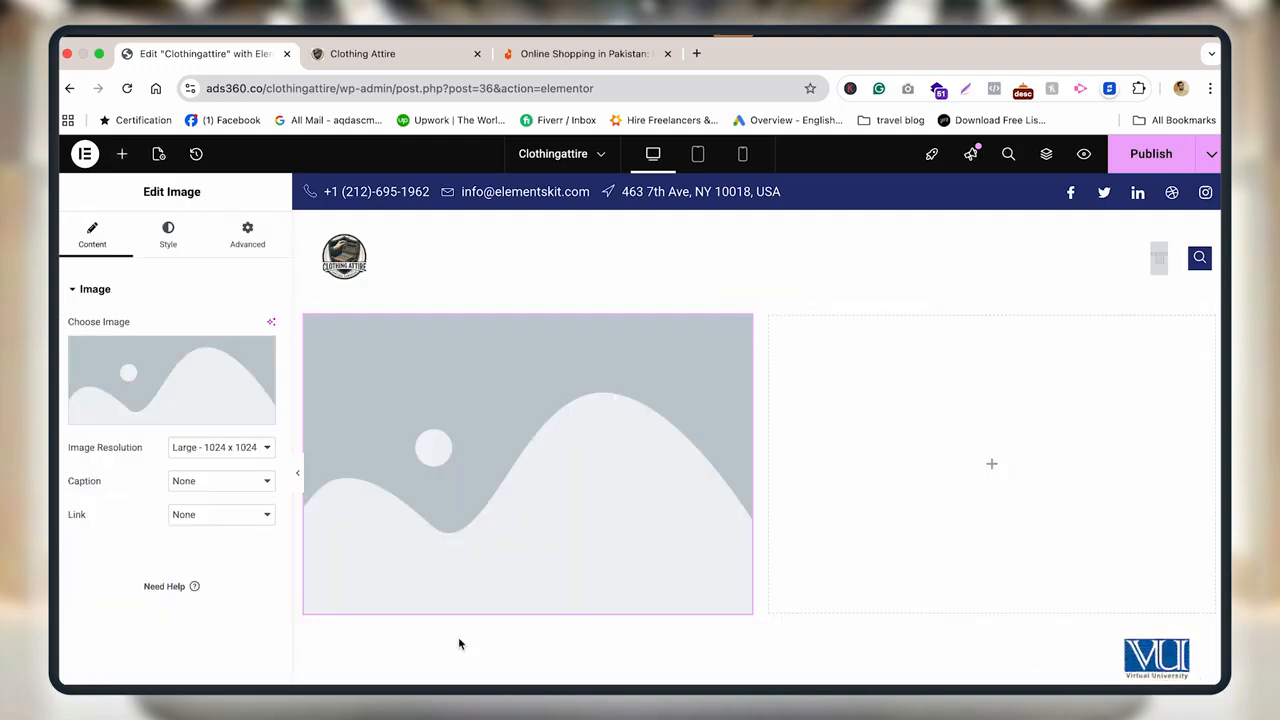
{"action": "scroll", "coordinate": [457, 655], "scroll_direction": "down", "scroll_amount": 2}
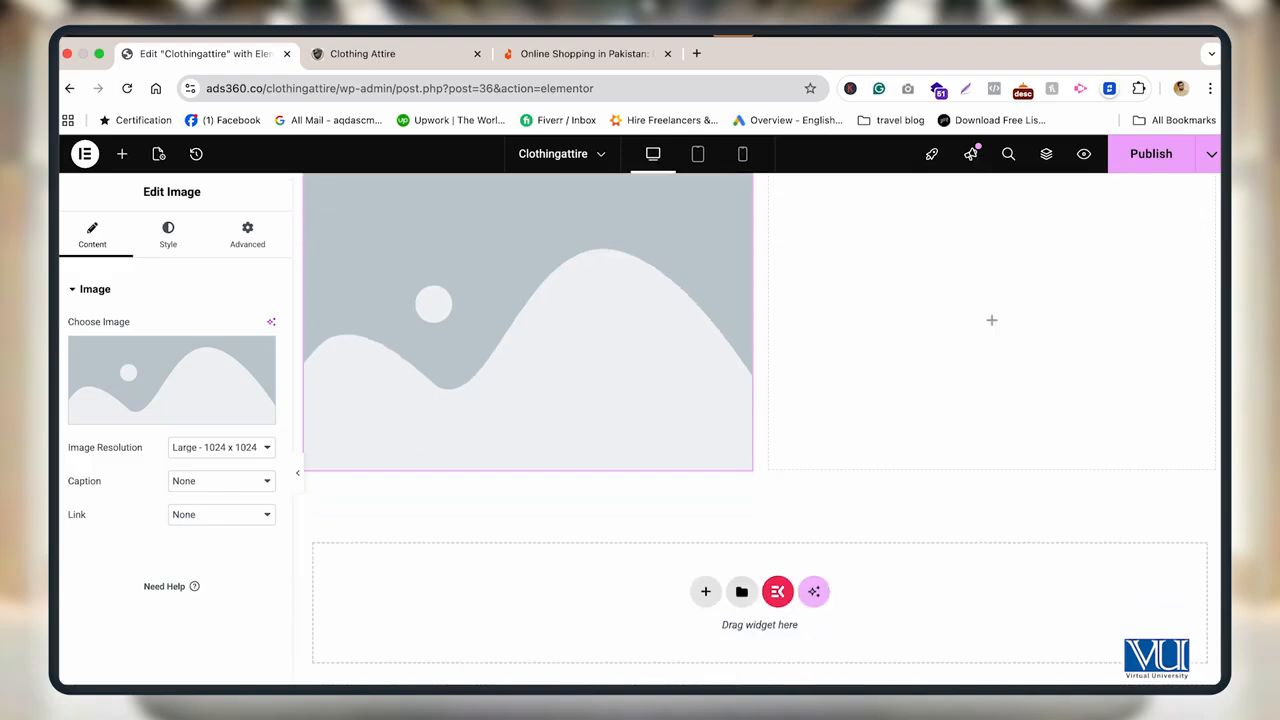
{"action": "left_click", "coordinate": [122, 153]}
{"action": "type", "text": "navi"}
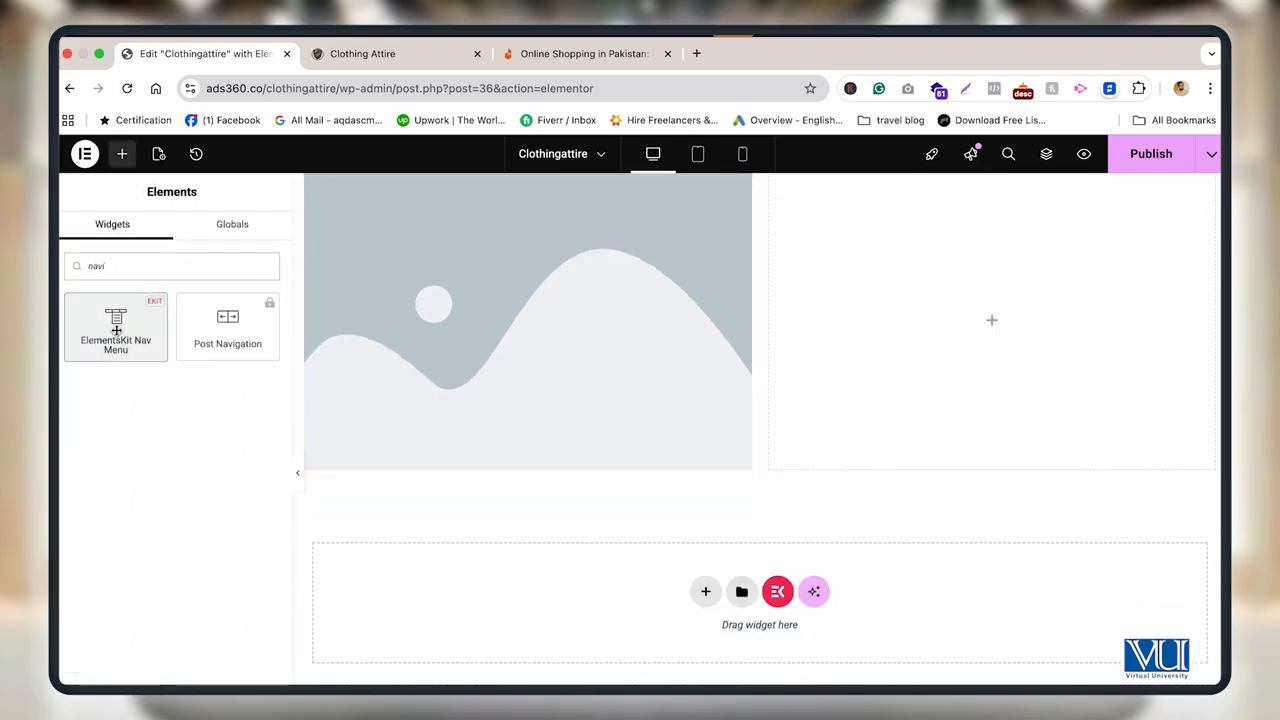
{"action": "left_click_drag", "start_coordinate": [116, 330], "coordinate": [999, 335]}
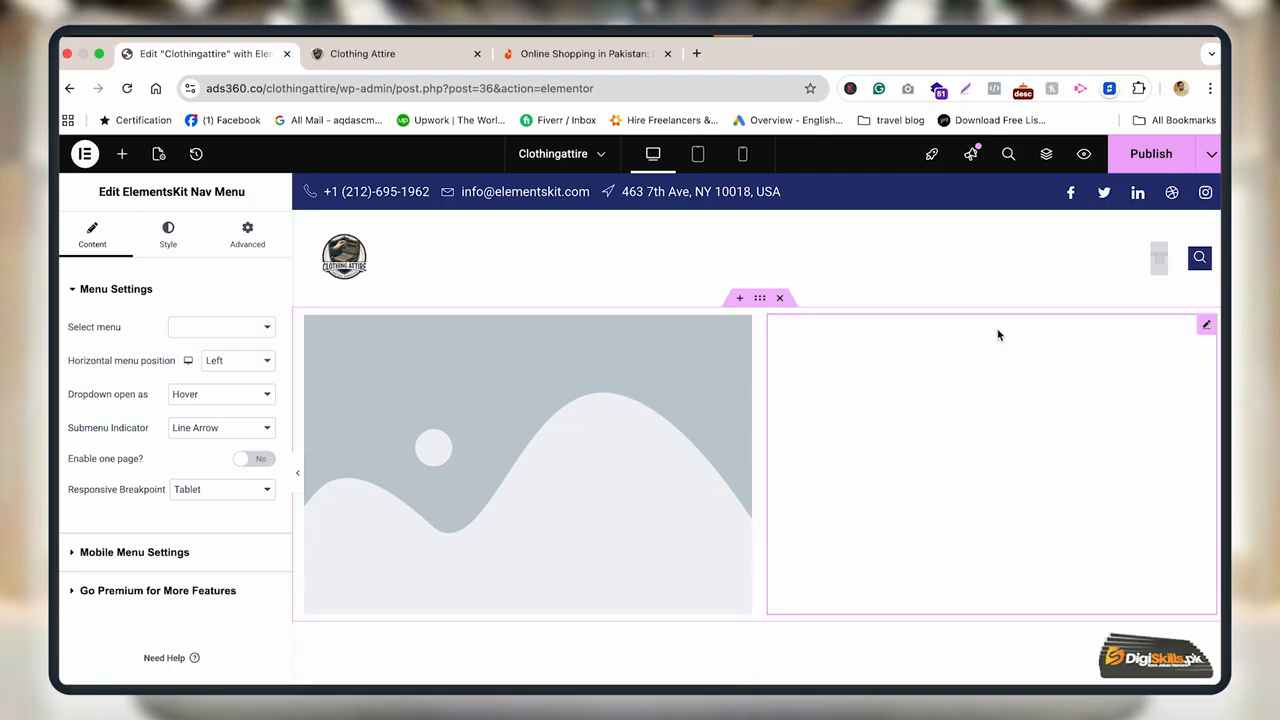
Delete the two-column grid container below the header and publish the header template
{"action": "left_click", "coordinate": [1148, 157]}
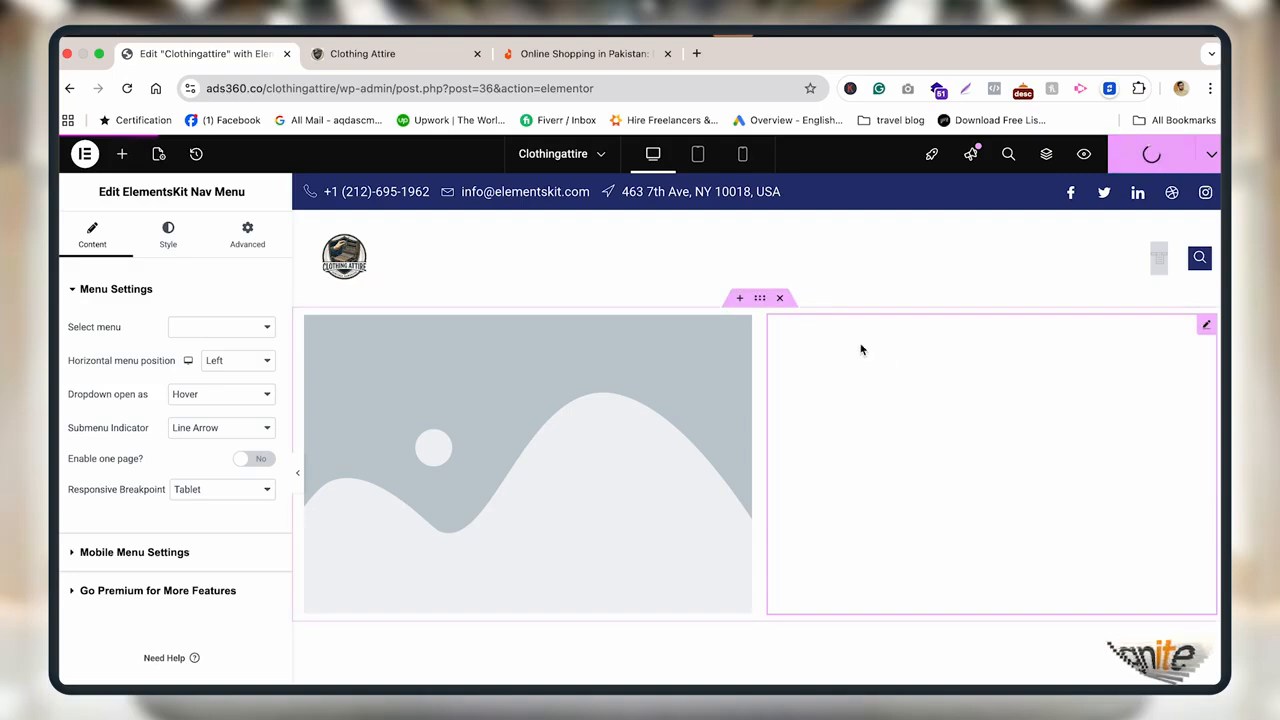
{"action": "left_click", "coordinate": [780, 299]}
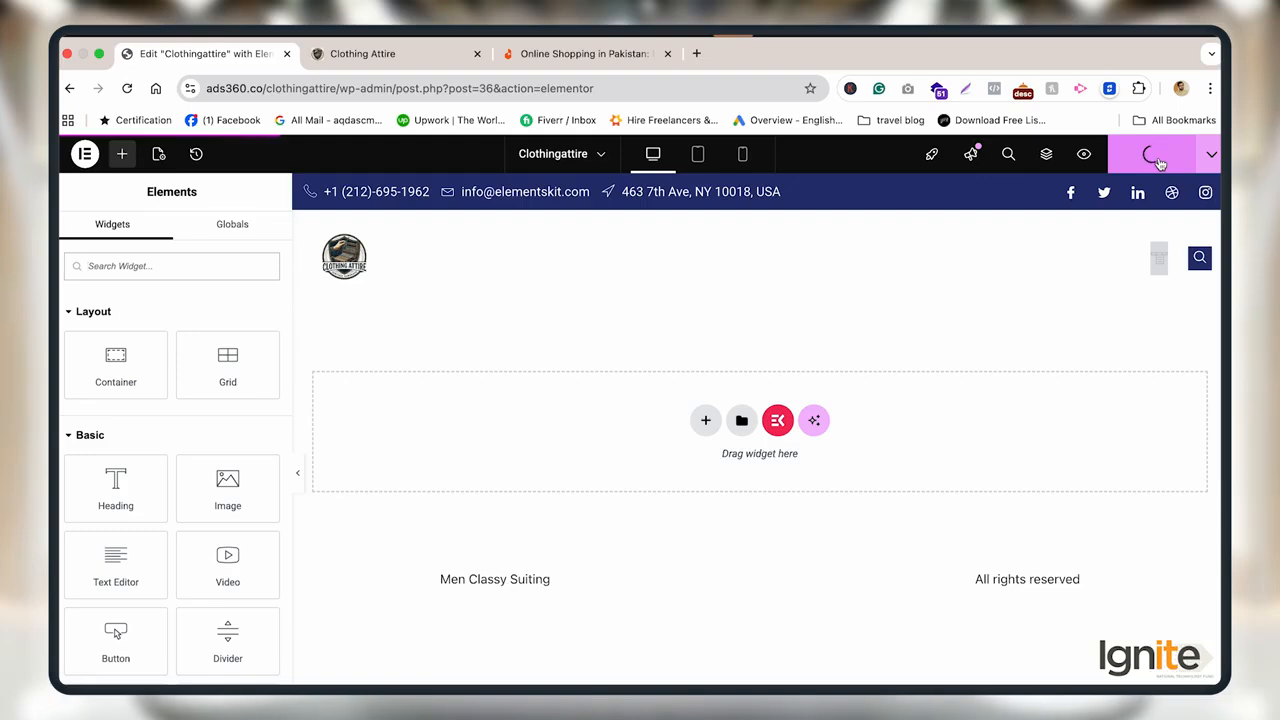
{"action": "left_click", "coordinate": [1160, 163]}
Go from the live Clothing Attire site to its WordPress dashboard and open Templately's Theme Builder
{"action": "left_click", "coordinate": [375, 53]}
{"action": "mouse_move", "coordinate": [137, 150]}
{"action": "left_click", "coordinate": [137, 176]}
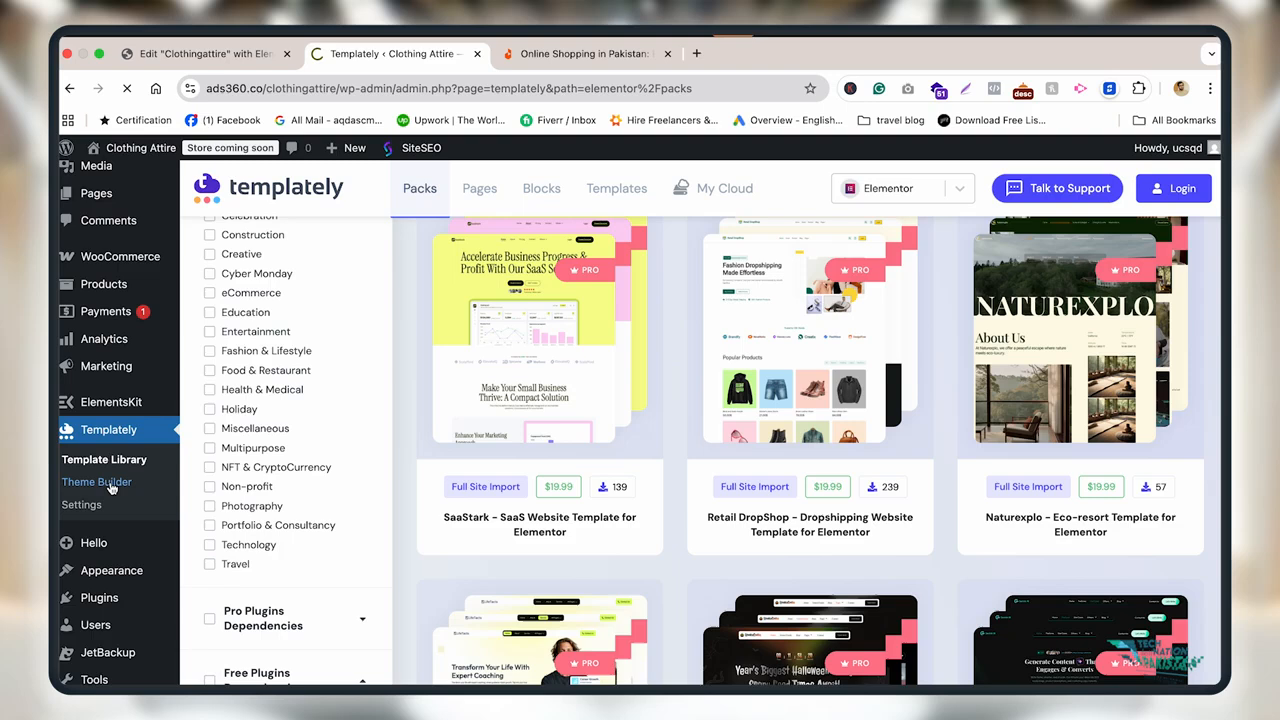
{"action": "left_click", "coordinate": [111, 487]}
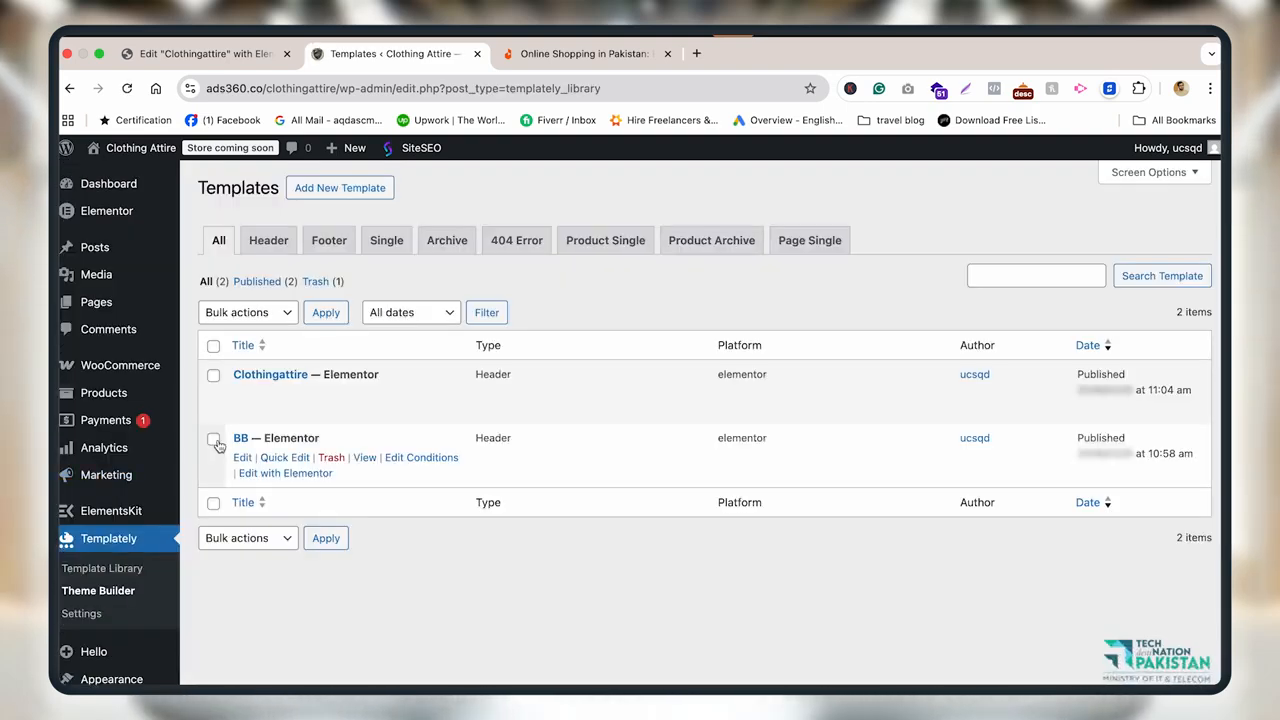
Add a display condition to the Clothingattire header template that includes the Entire Site, and save it
{"action": "mouse_move", "coordinate": [348, 396]}
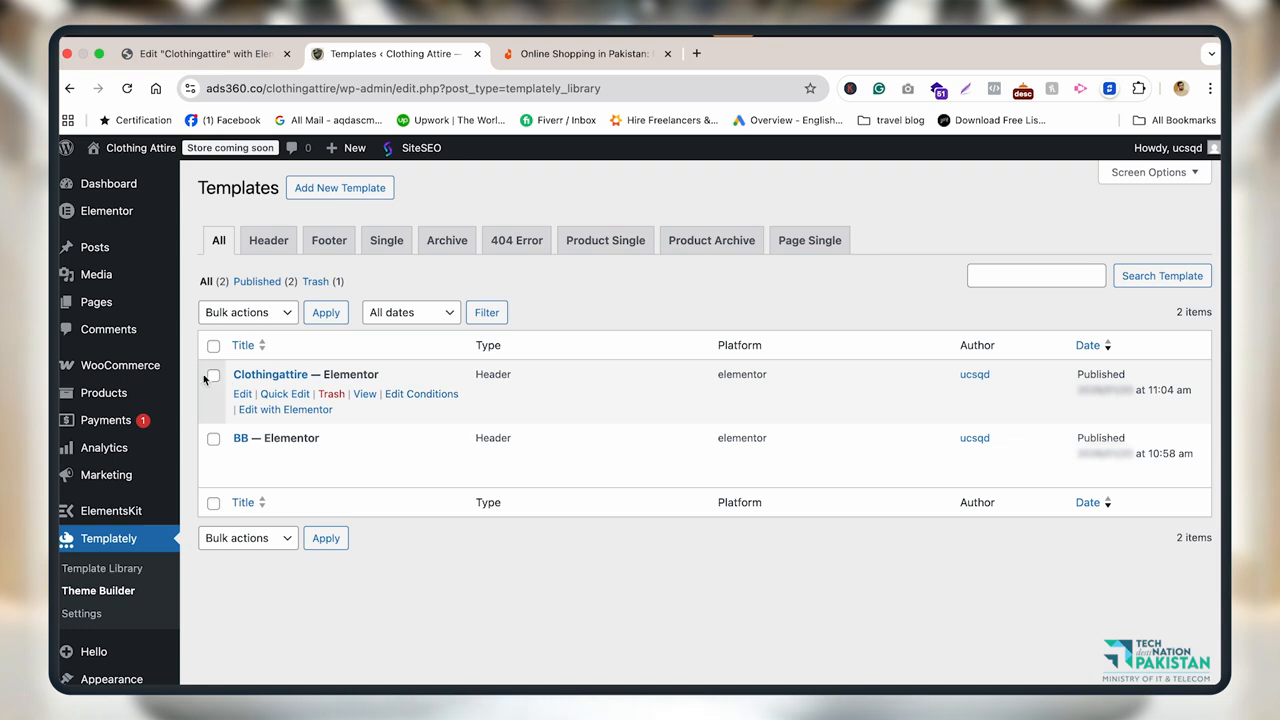
{"action": "left_click", "coordinate": [434, 396]}
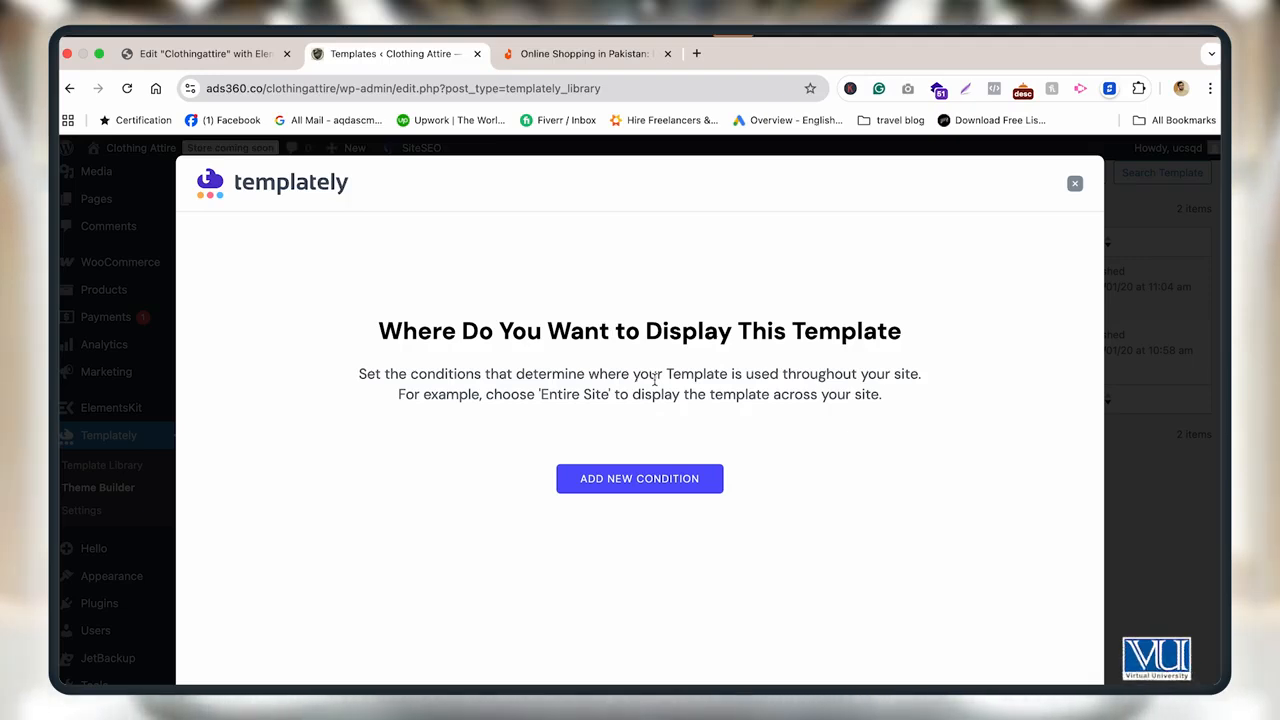
{"action": "left_click", "coordinate": [655, 478]}
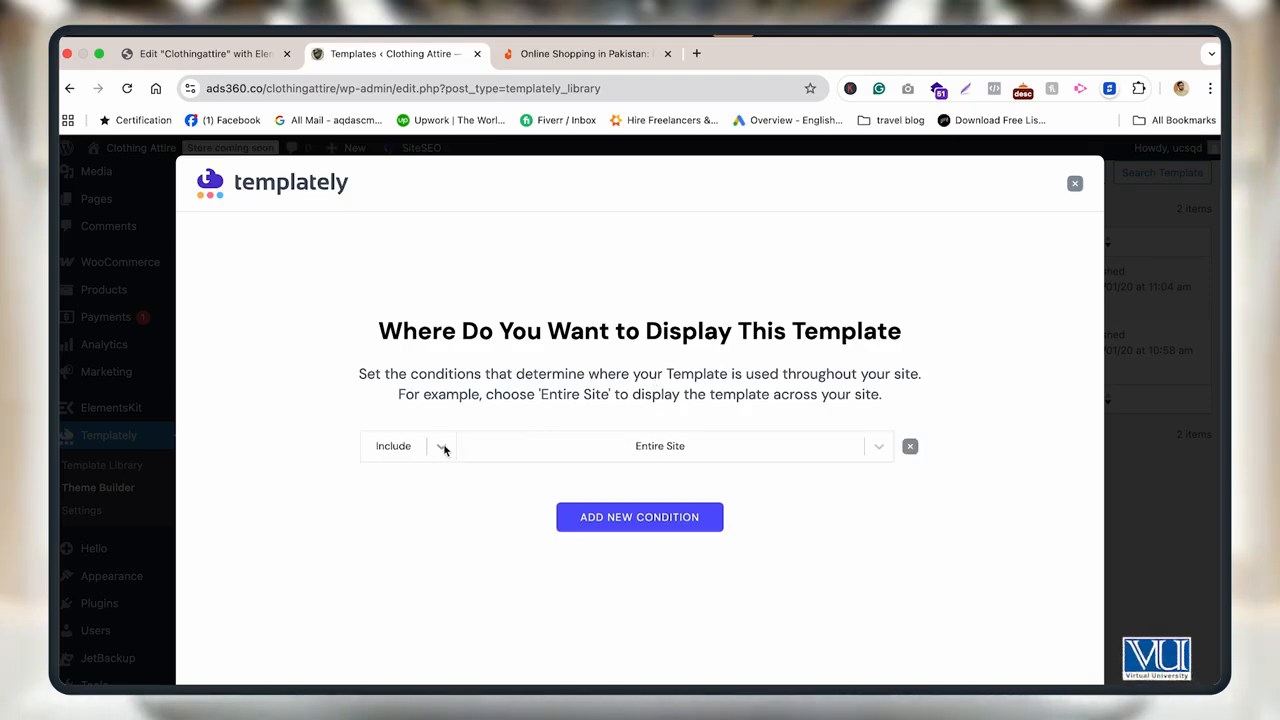
{"action": "left_click", "coordinate": [597, 445]}
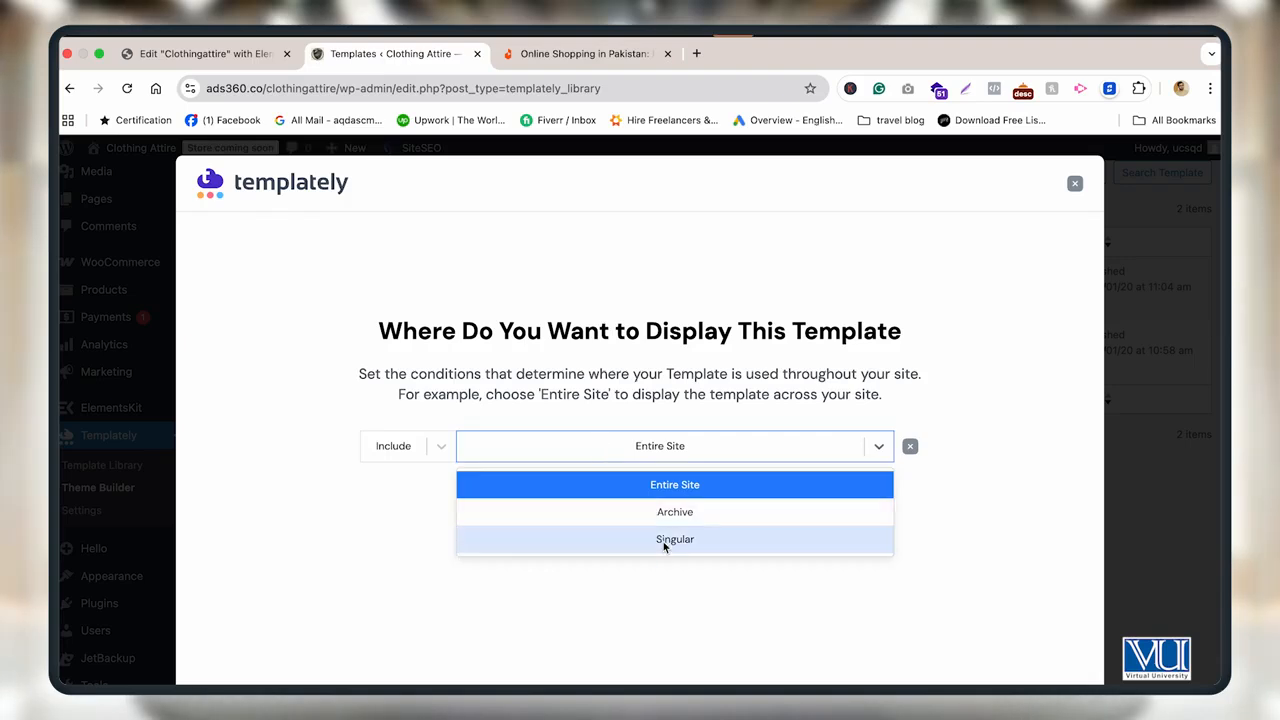
{"action": "left_click", "coordinate": [655, 572]}
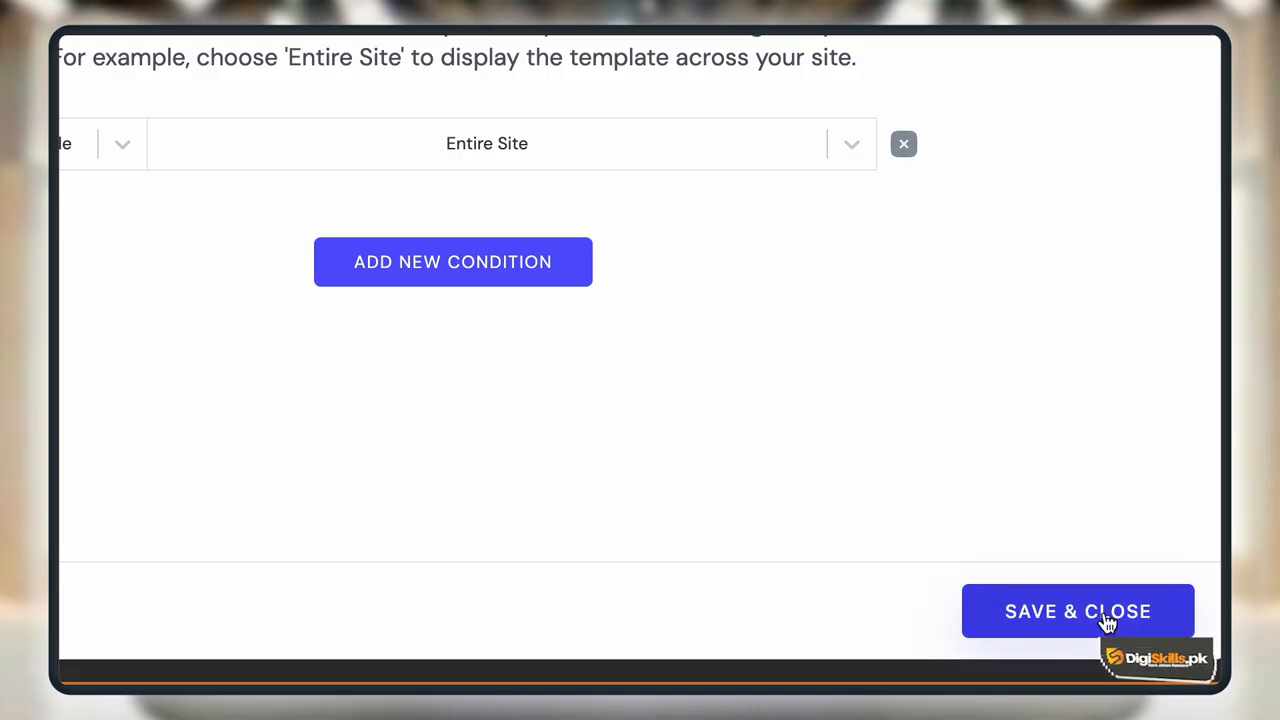
{"action": "left_click", "coordinate": [1108, 618]}
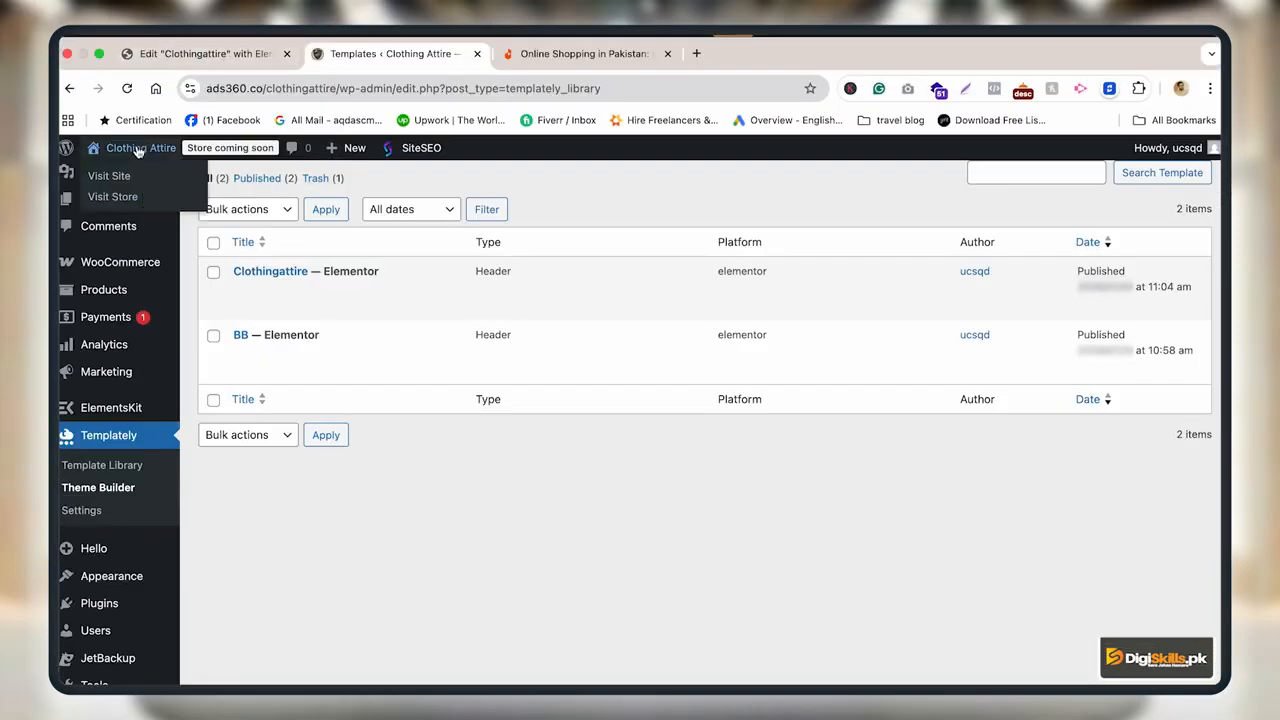
View the live Clothing Attire site and the Clothingattire header template's page to check the header
{"action": "left_click", "coordinate": [589, 58]}
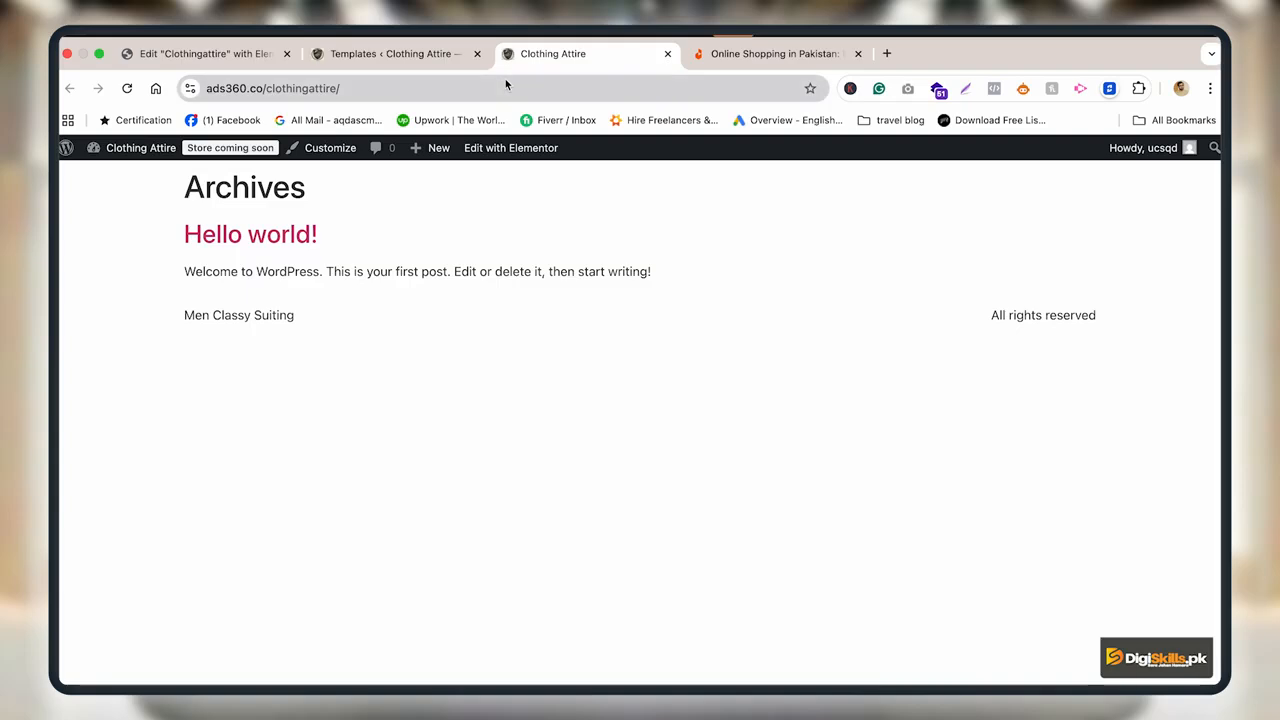
{"action": "left_click", "coordinate": [383, 60]}
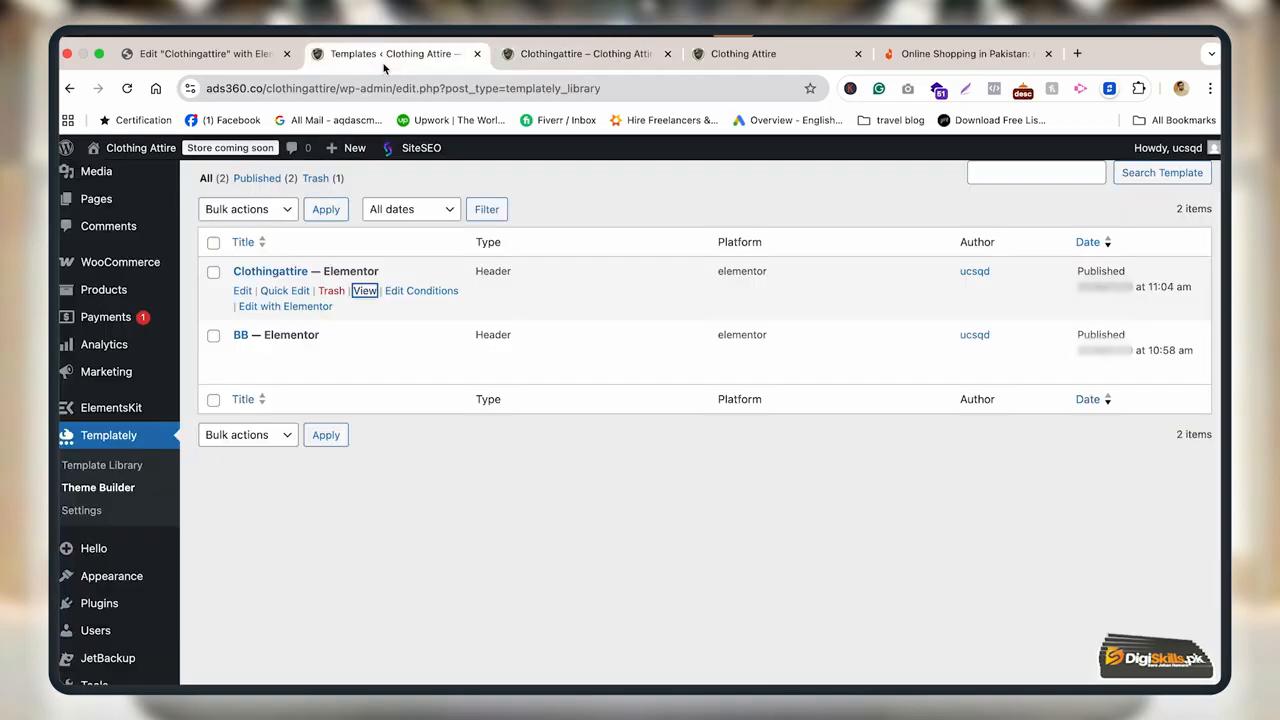
{"action": "left_click", "coordinate": [574, 57]}
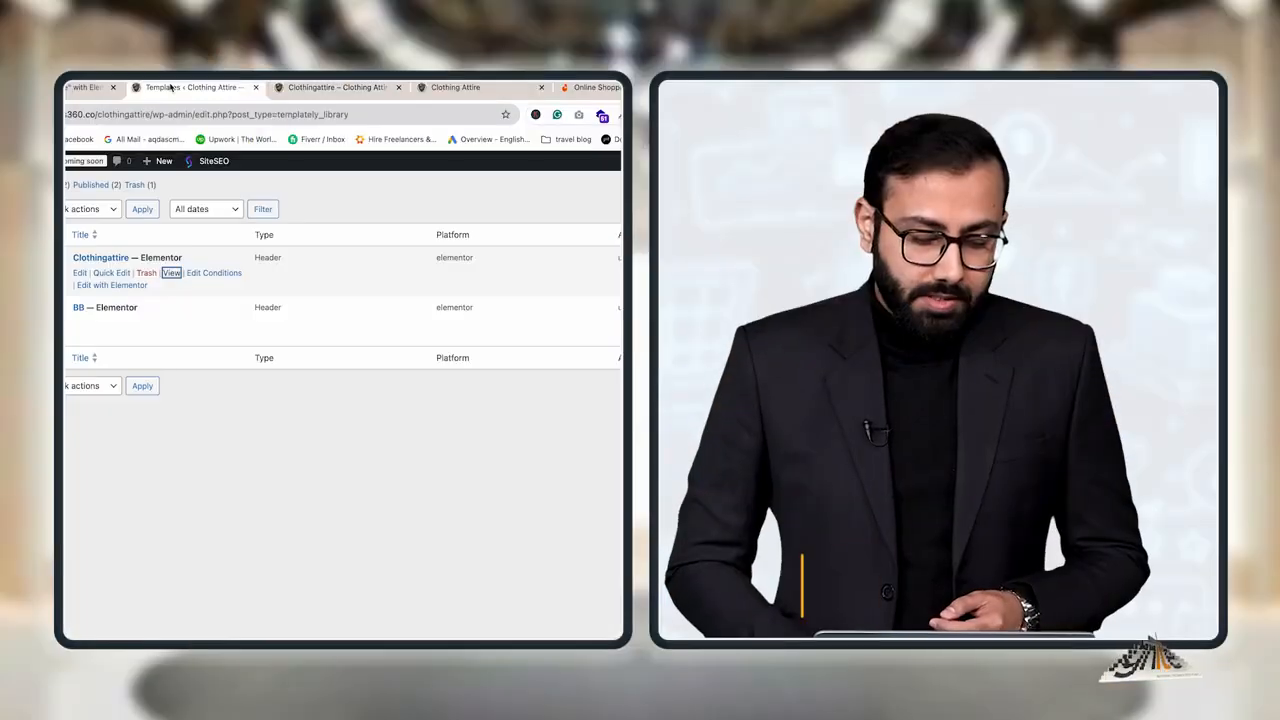
Start a new Elementor template in Theme Builder with Footer as its type
{"action": "scroll", "coordinate": [140, 192], "scroll_direction": "up", "scroll_amount": 2}
{"action": "left_click", "coordinate": [152, 192]}
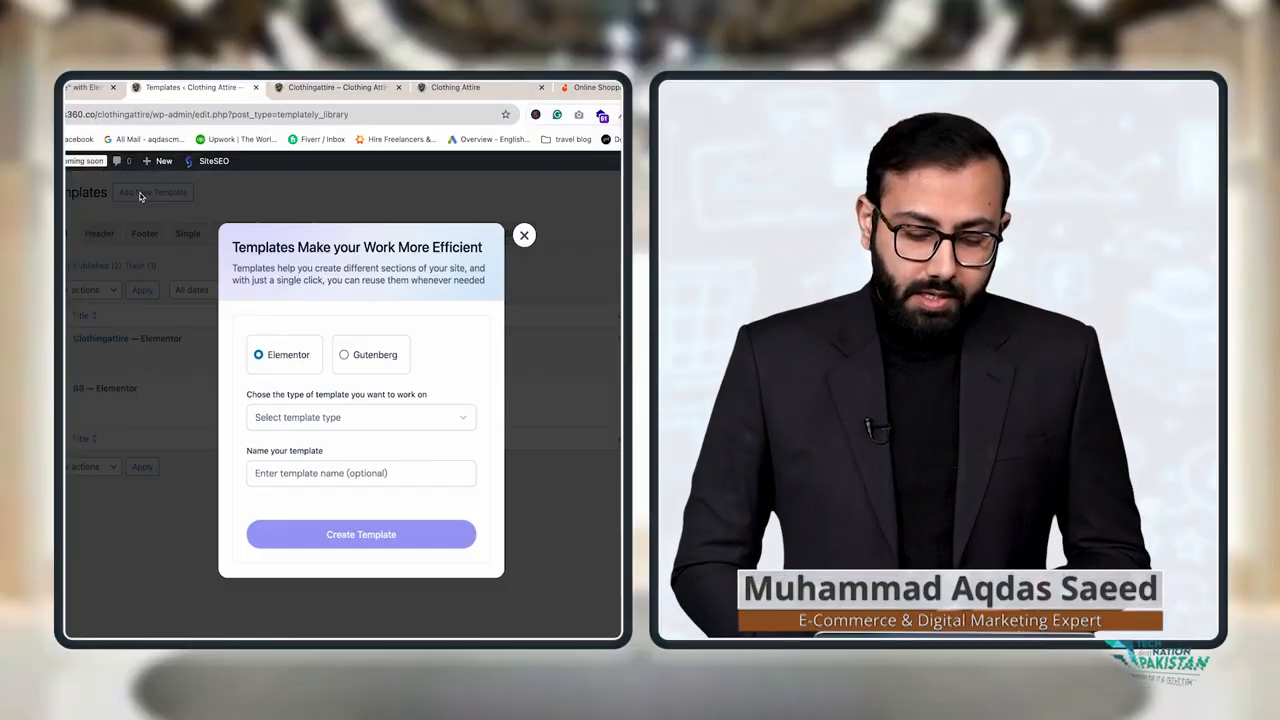
{"action": "left_click", "coordinate": [315, 418]}
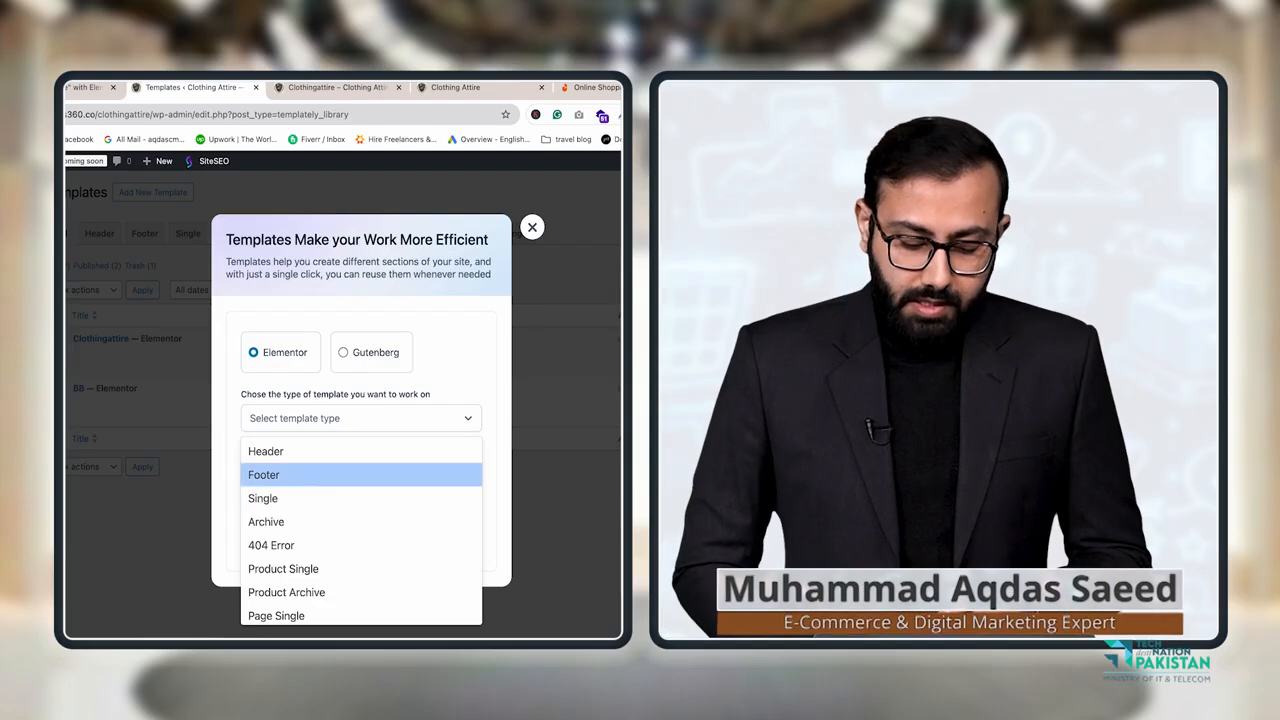
{"action": "left_click", "coordinate": [295, 470]}
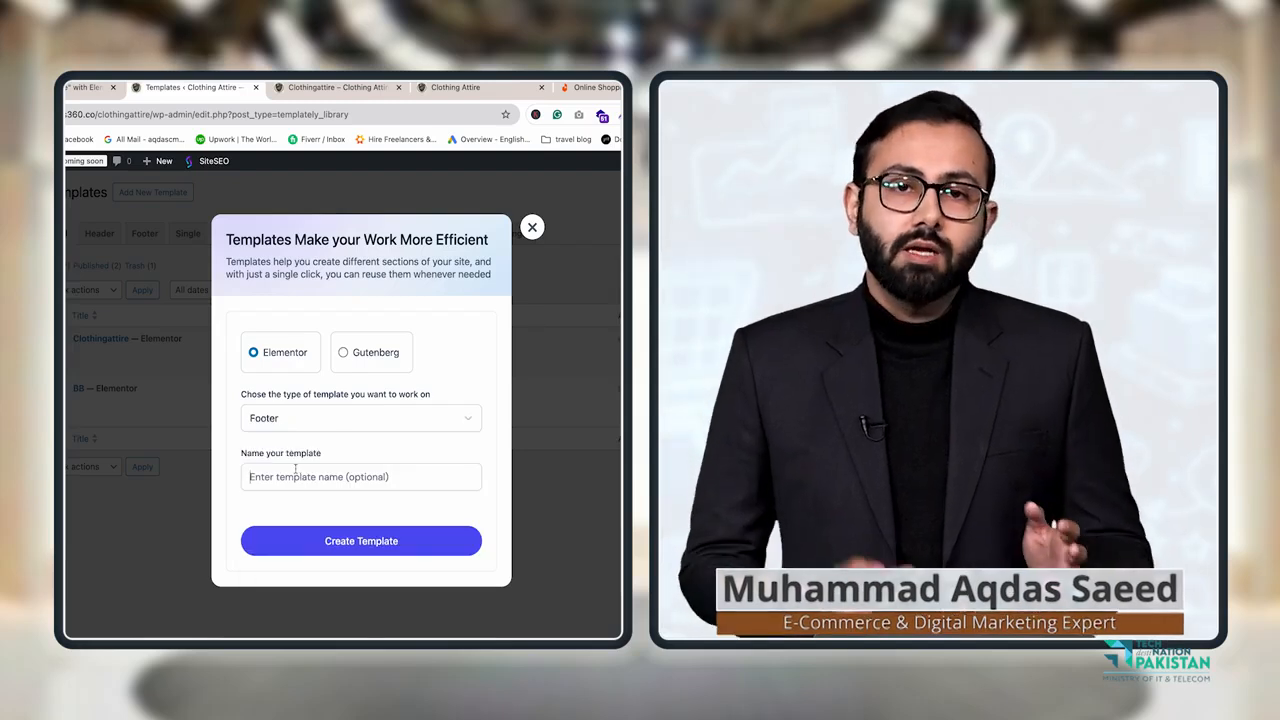